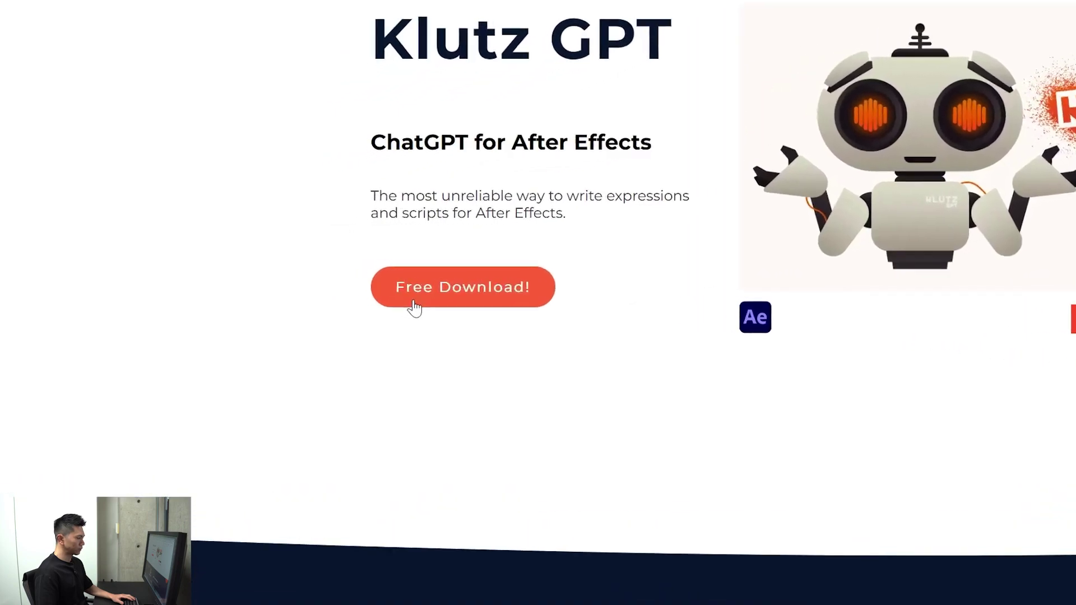
Step: Start the free download of Klutz GPT from the Hyper Brew product page
{"action": "left_click", "coordinate": [474, 318]}
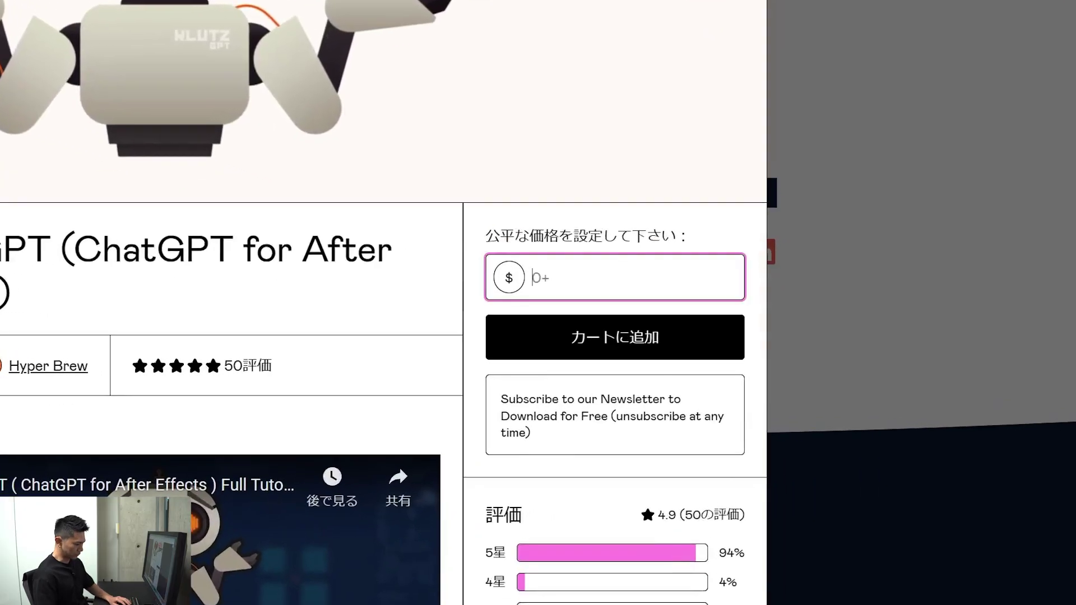
Step: Enter a price of 0 and add Klutz GPT to the cart
{"action": "type", "text": "0"}
{"action": "left_click", "coordinate": [596, 211]}
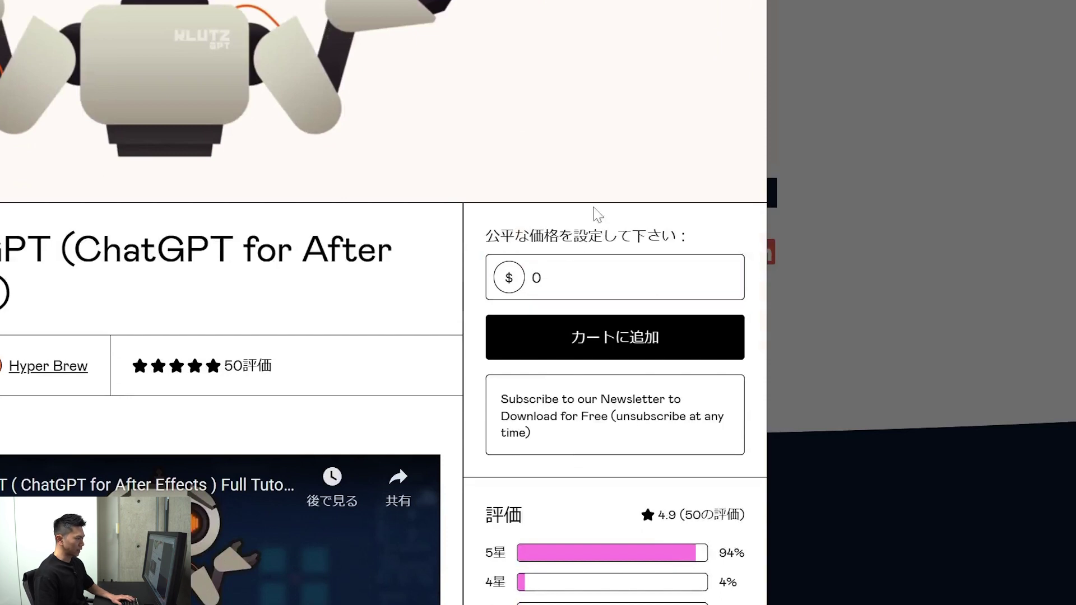
{"action": "scroll", "coordinate": [595, 211], "scroll_direction": "down", "scroll_amount": 3}
{"action": "left_click", "coordinate": [605, 174]}
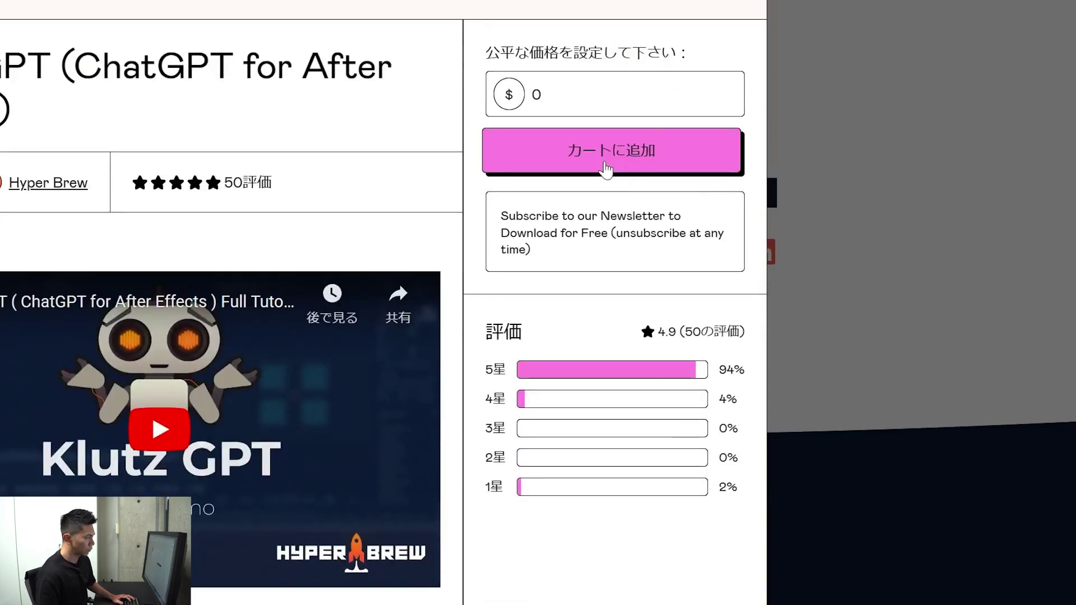
Step: Fill in the contact e-mail, accept the terms, and complete the free checkout
{"action": "left_click", "coordinate": [608, 203]}
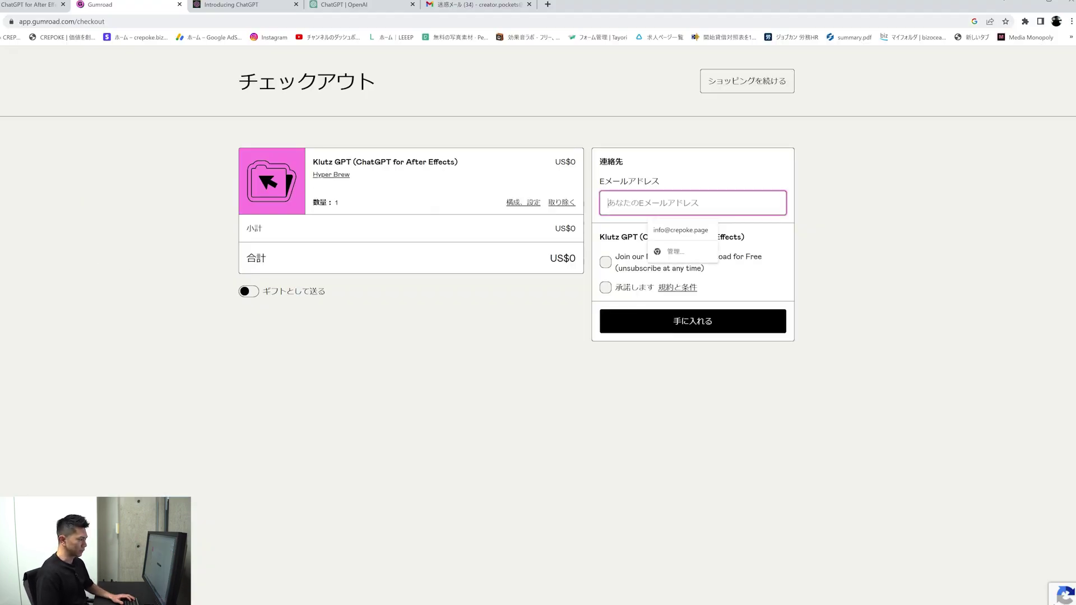
{"action": "left_click", "coordinate": [681, 230]}
{"action": "left_click", "coordinate": [606, 288]}
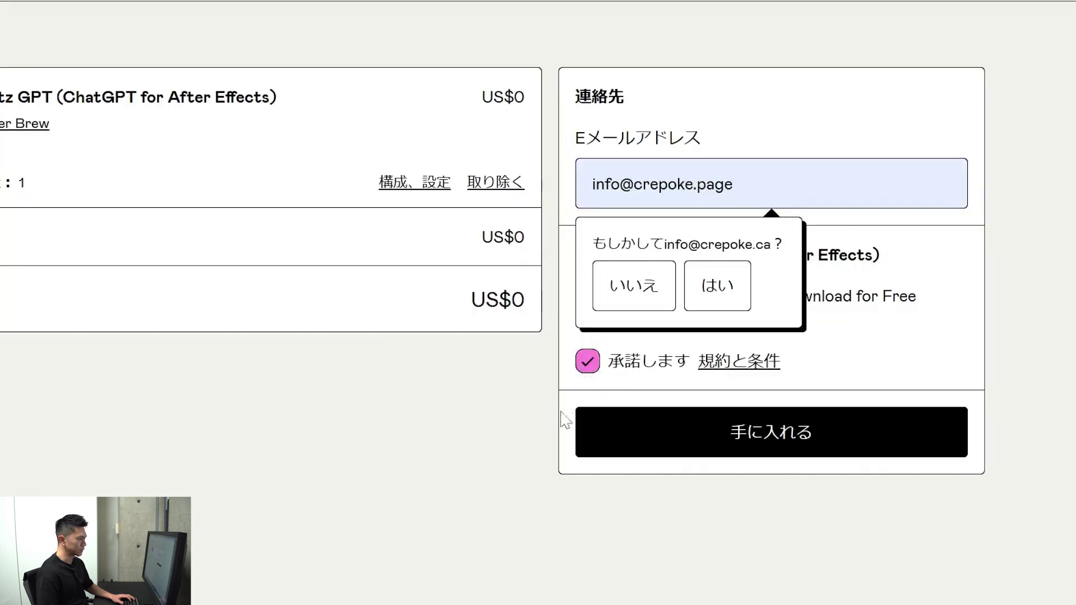
{"action": "left_click", "coordinate": [716, 292]}
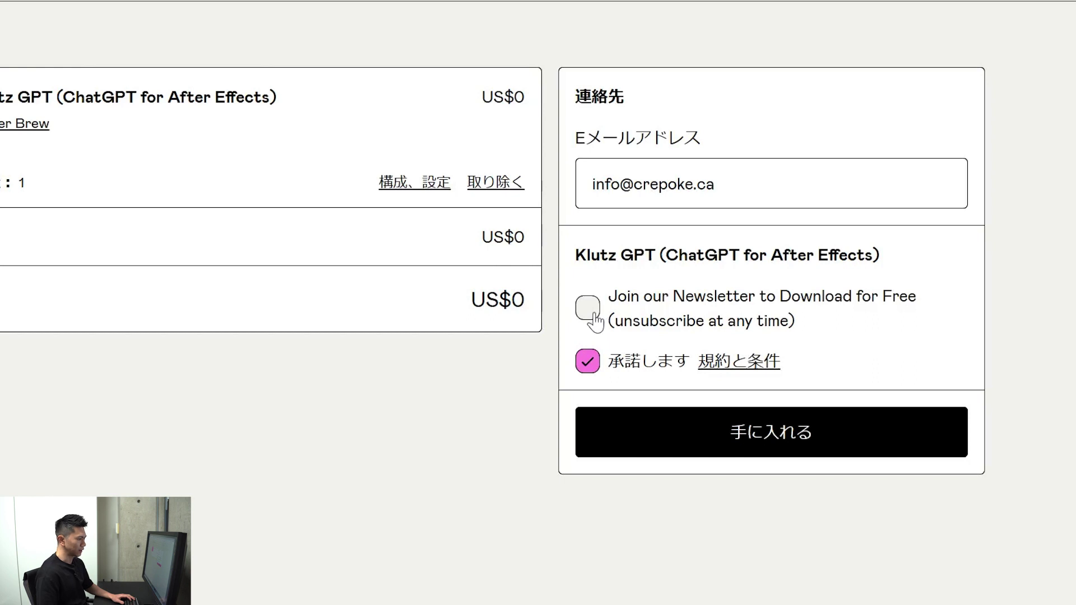
{"action": "left_click", "coordinate": [746, 449]}
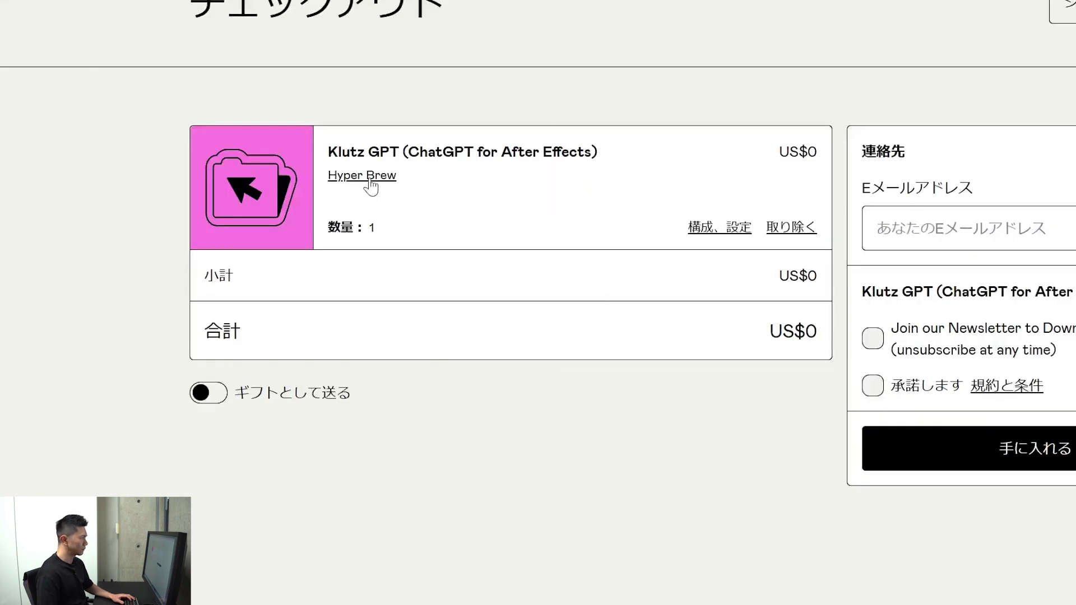
{"action": "left_click", "coordinate": [369, 177]}
Step: Open the Klutz GPT product in the Hyper Brew store and view its Klutz GPT_1.0.4 ZIP content
{"action": "scroll", "coordinate": [385, 448], "scroll_direction": "down", "scroll_amount": 3}
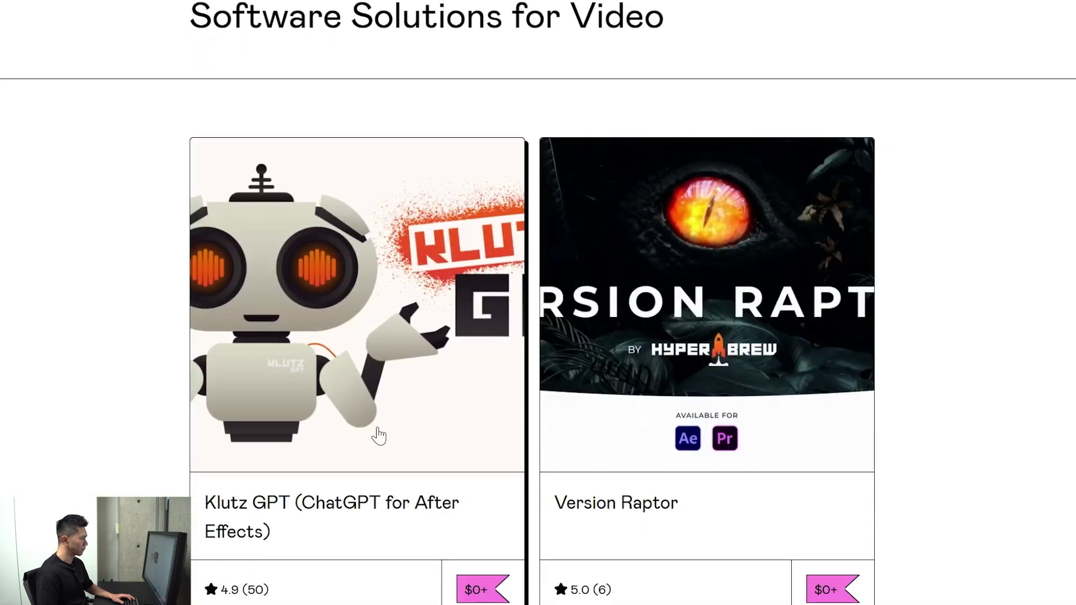
{"action": "scroll", "coordinate": [392, 336], "scroll_direction": "down", "scroll_amount": 1}
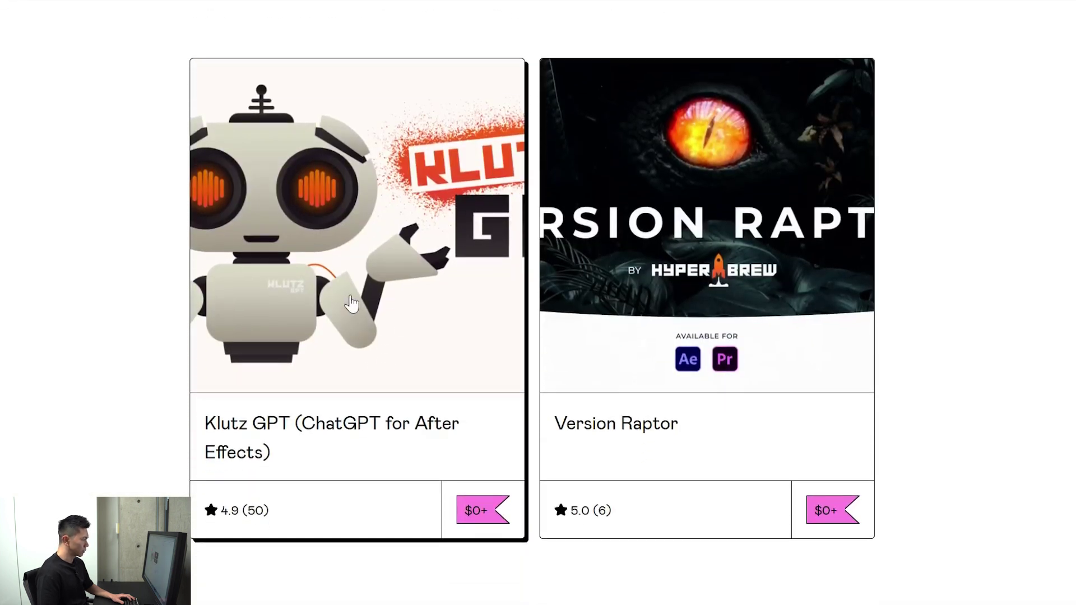
{"action": "left_click", "coordinate": [353, 302]}
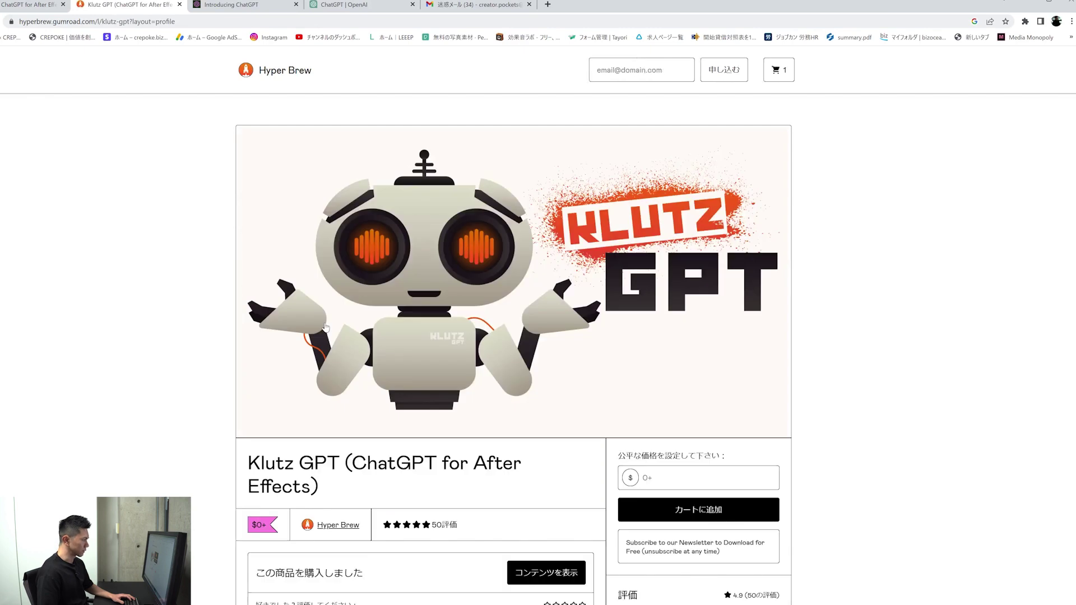
{"action": "scroll", "coordinate": [328, 325], "scroll_direction": "down", "scroll_amount": 4}
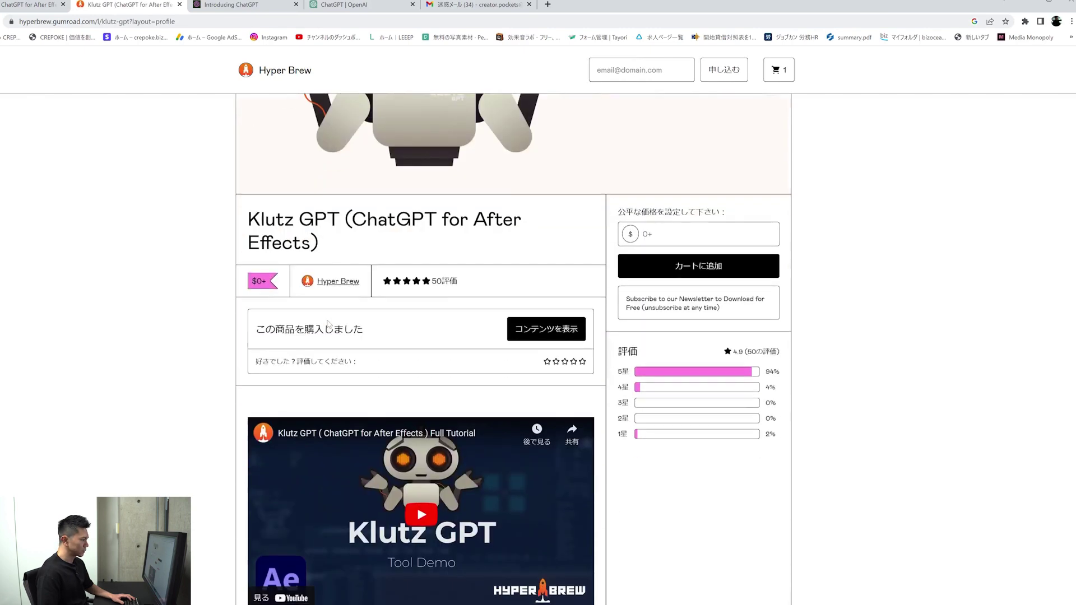
{"action": "left_click", "coordinate": [533, 331]}
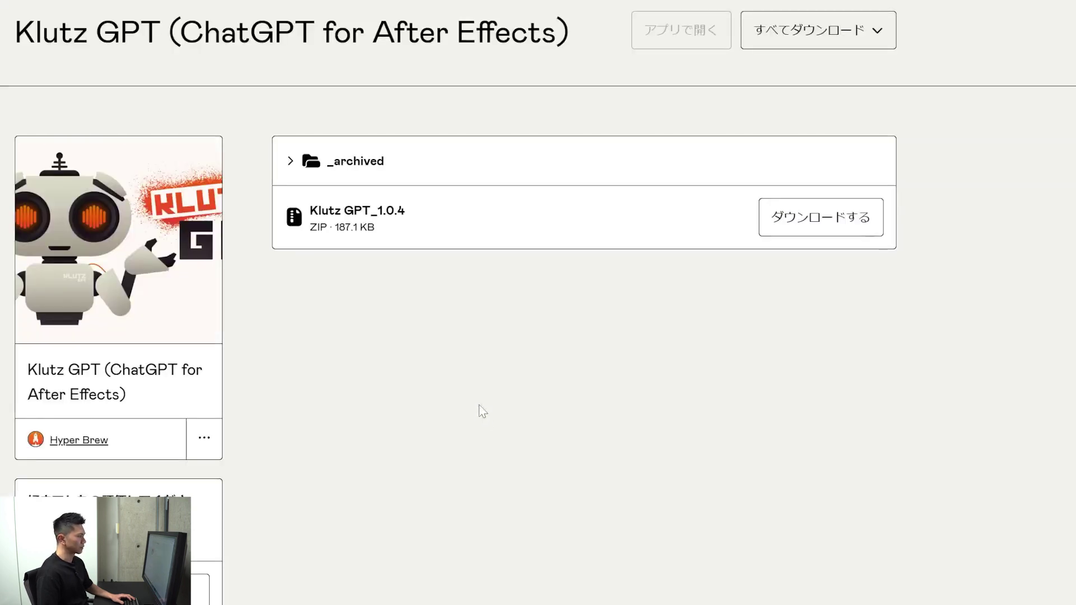
{"action": "left_click_drag", "start_coordinate": [408, 213], "coordinate": [306, 210]}
{"action": "left_click", "coordinate": [846, 384]}
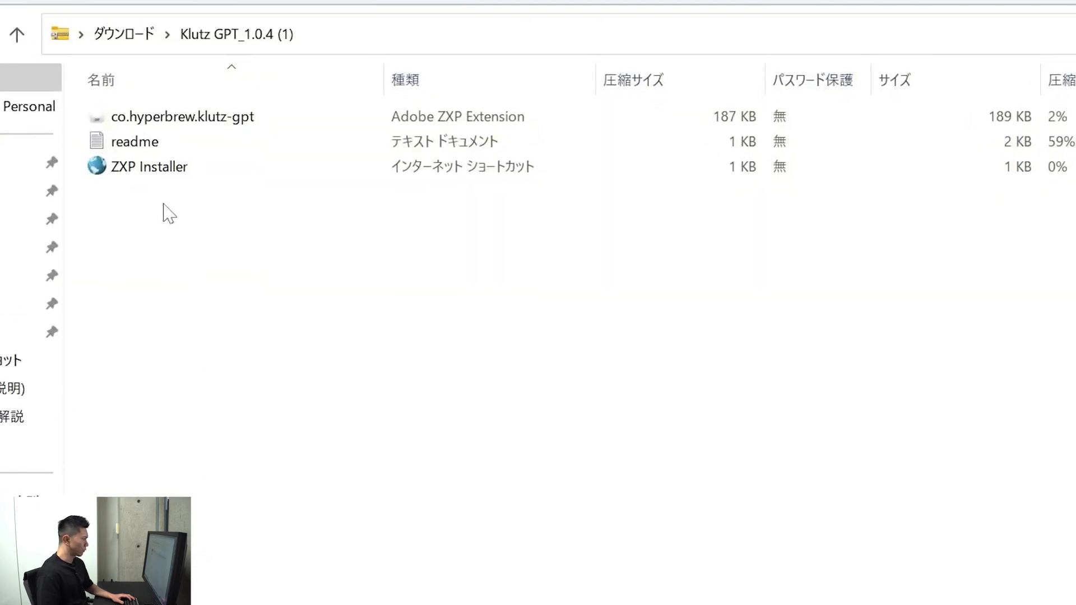
Step: Select the ZXP Installer shortcut and the co.hyperbrew.klutz-gpt extension file in the archive
{"action": "left_click", "coordinate": [157, 171]}
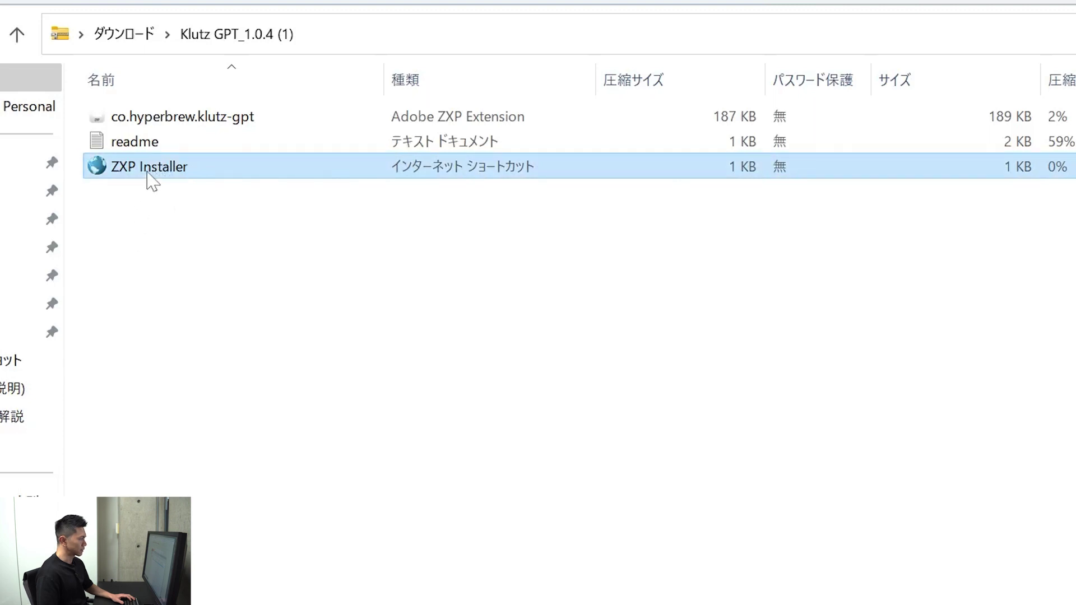
{"action": "left_click", "coordinate": [165, 120]}
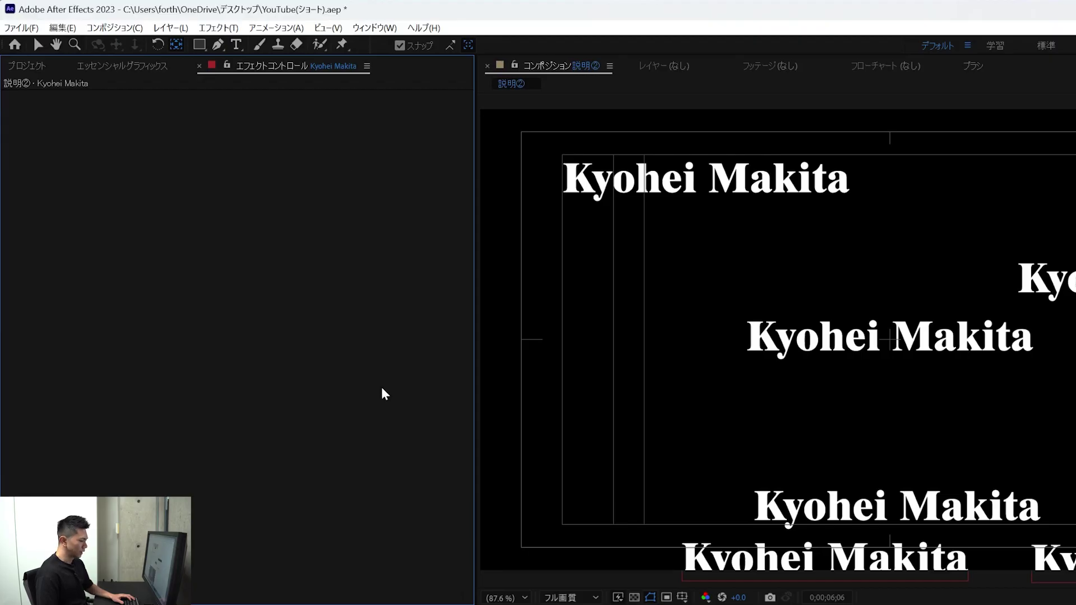
Step: Open the Klutz GPT panel from Window > Extensions and review its OpenAI API key requirement
{"action": "left_click", "coordinate": [375, 29]}
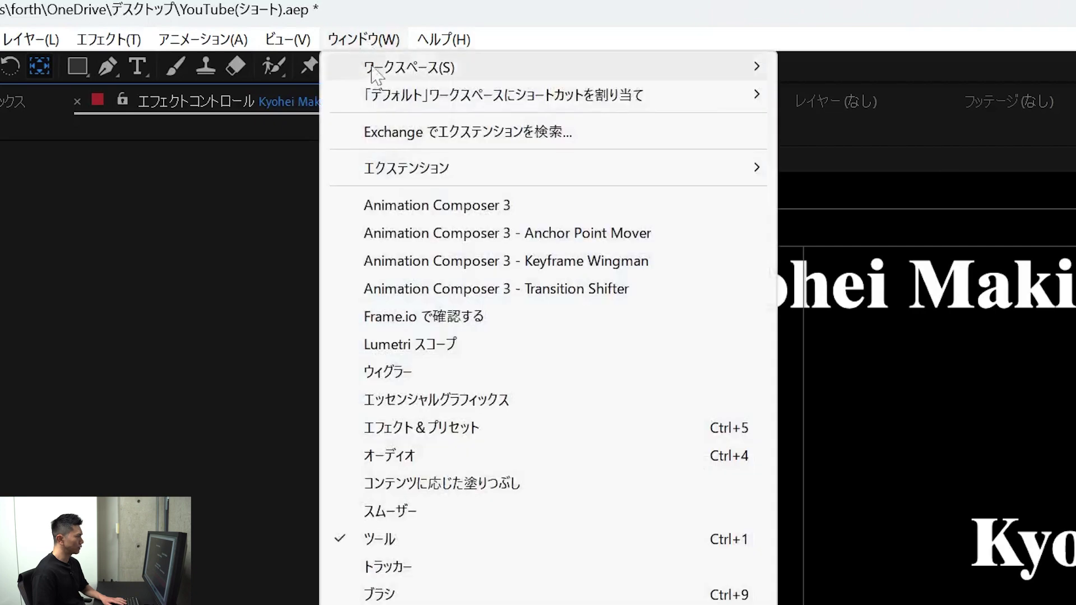
{"action": "mouse_move", "coordinate": [411, 172]}
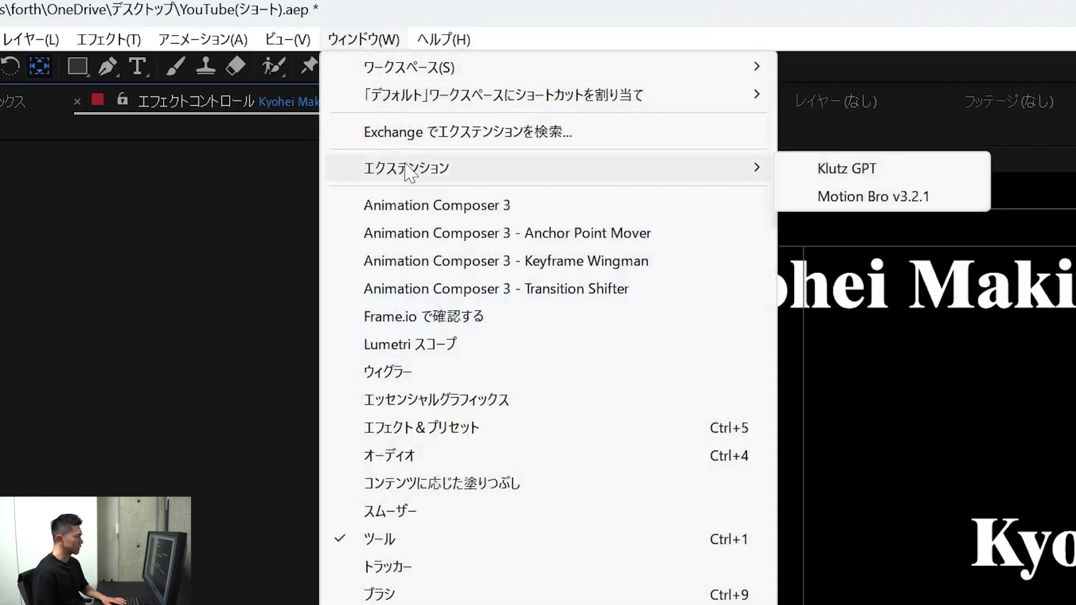
{"action": "left_click", "coordinate": [847, 169]}
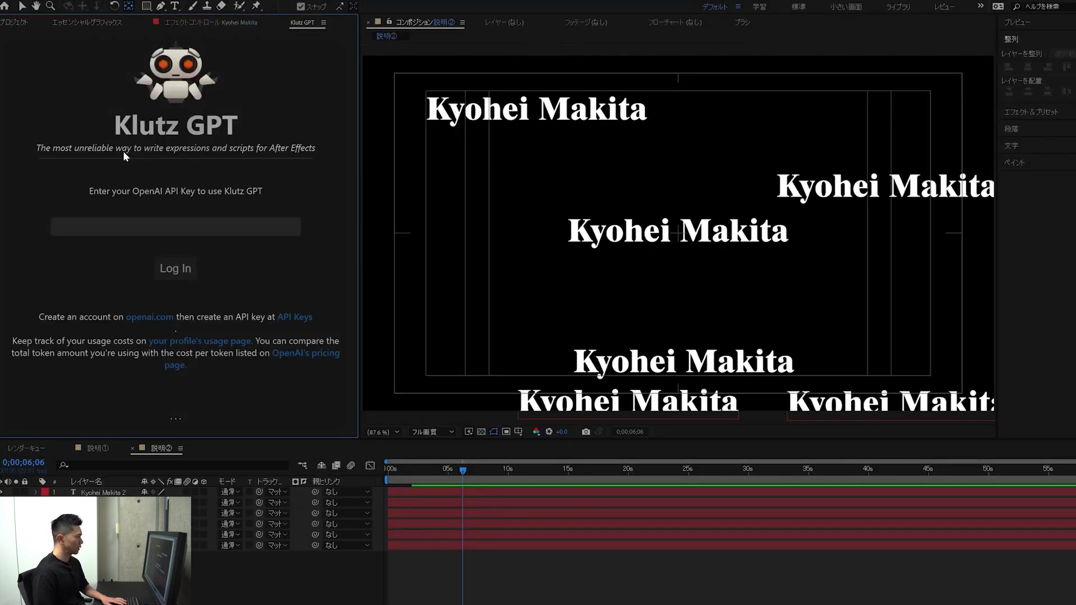
{"action": "left_click_drag", "start_coordinate": [114, 124], "coordinate": [280, 130]}
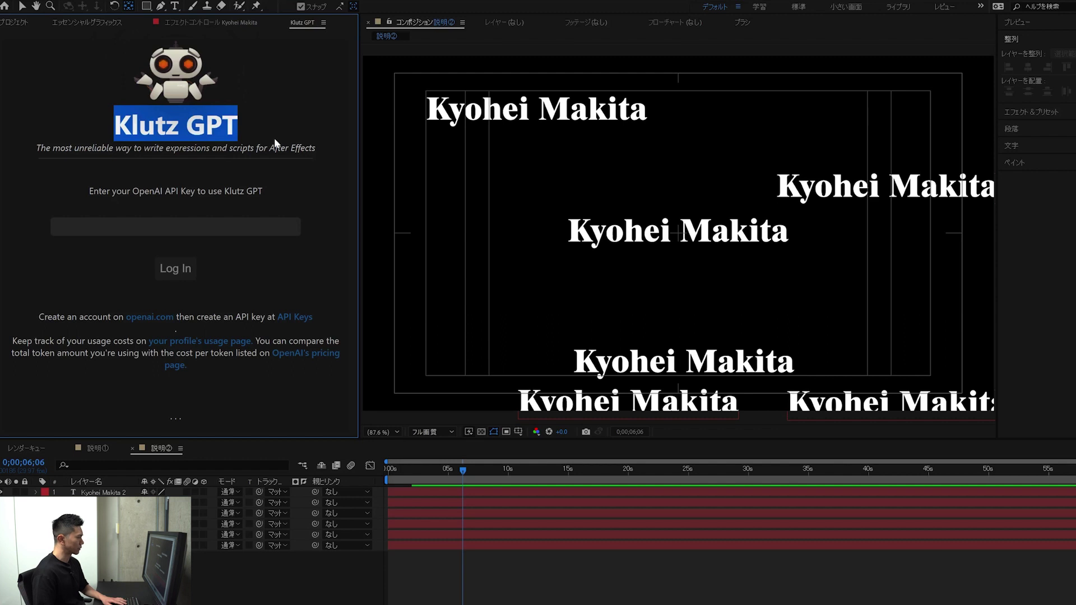
{"action": "left_click_drag", "start_coordinate": [133, 191], "coordinate": [180, 190]}
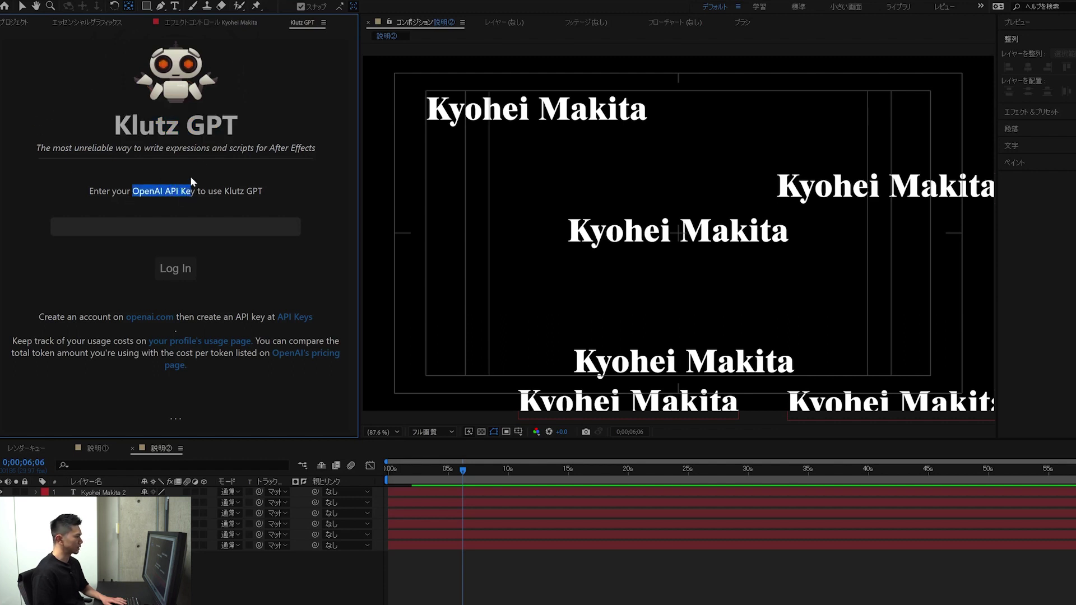
{"action": "left_click", "coordinate": [190, 176]}
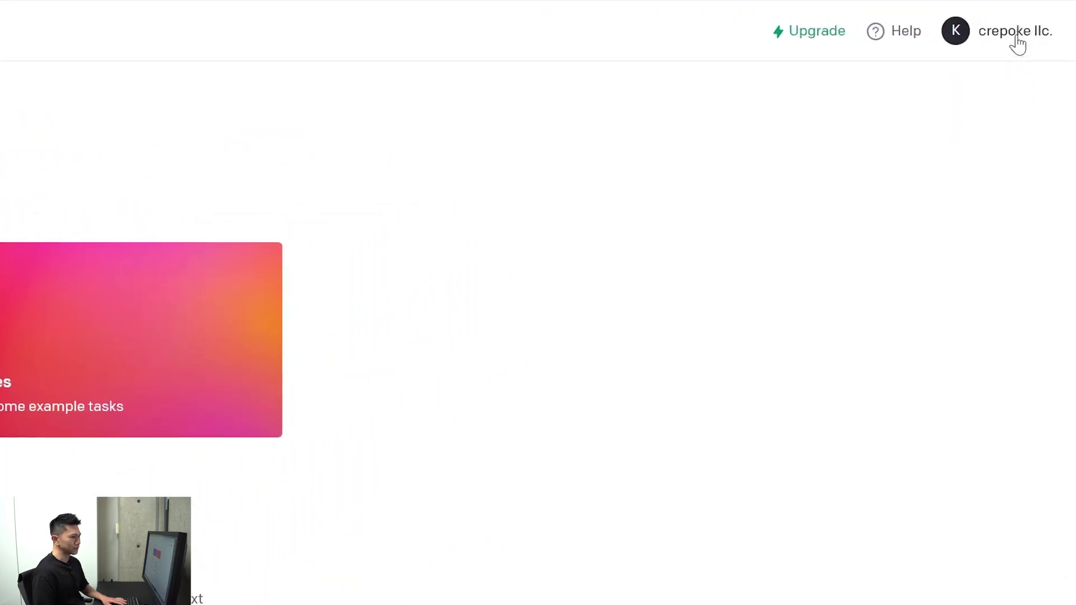
Step: Create a new OpenAI secret key named 'Klutz GPT' and close the confirmation
{"action": "left_click", "coordinate": [1016, 36]}
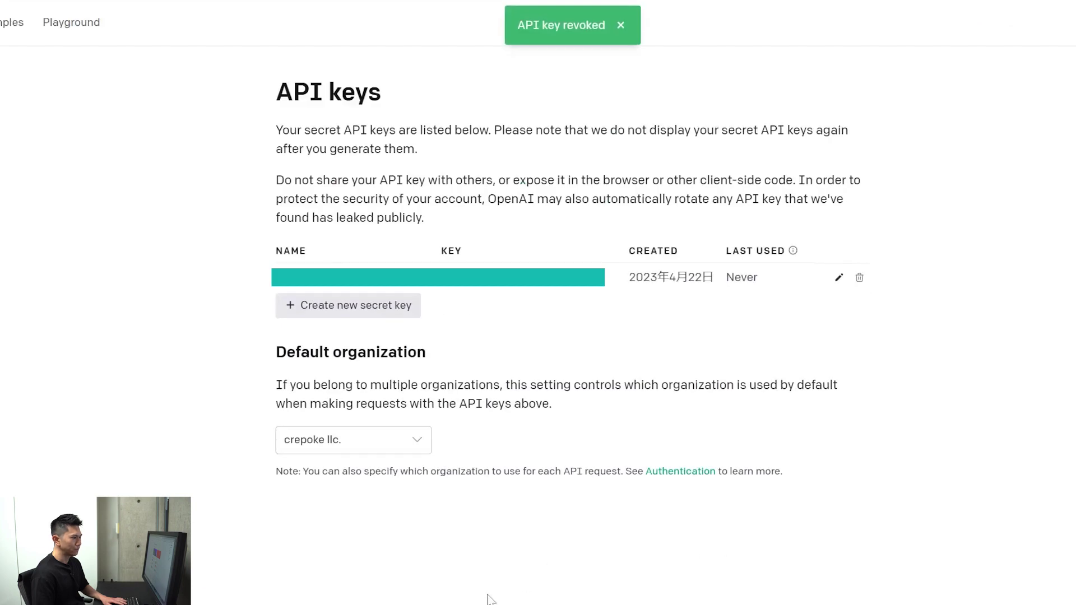
{"action": "left_click", "coordinate": [365, 316]}
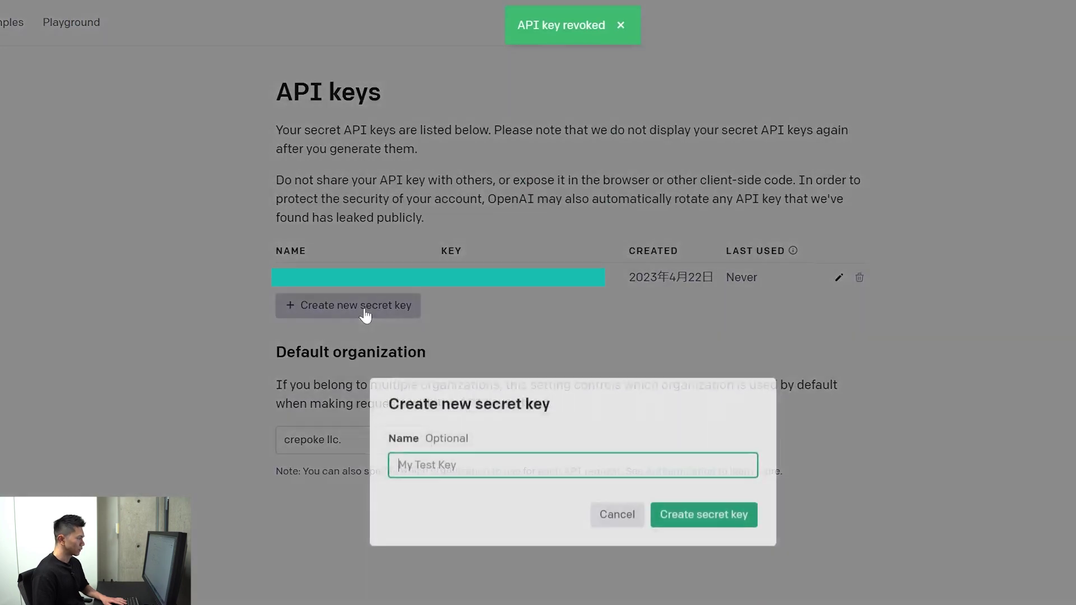
{"action": "type", "text": "Klutz GPT"}
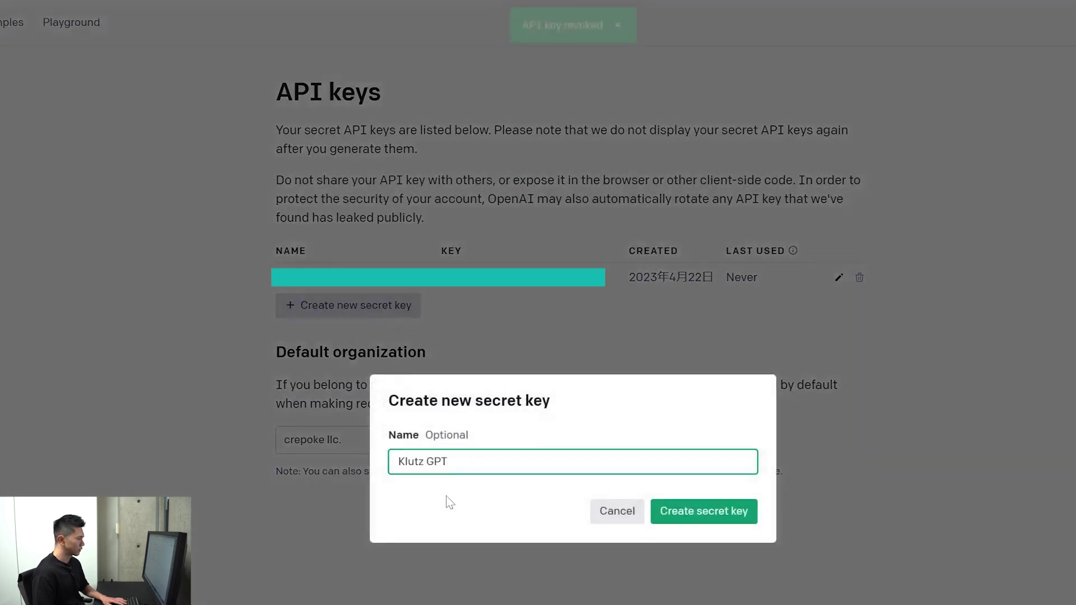
{"action": "left_click", "coordinate": [689, 516]}
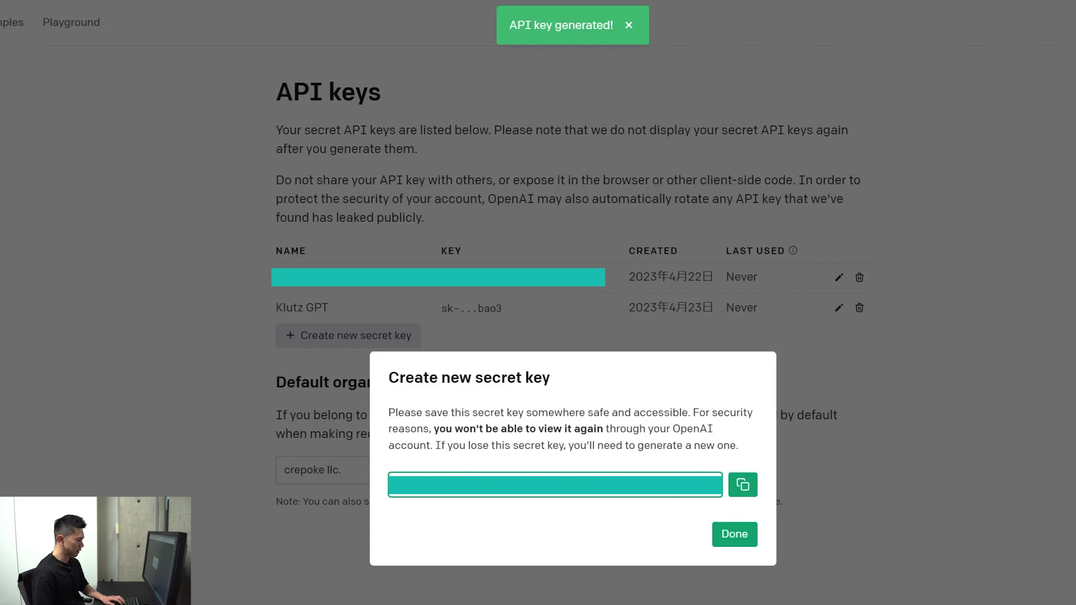
{"action": "left_click", "coordinate": [730, 534]}
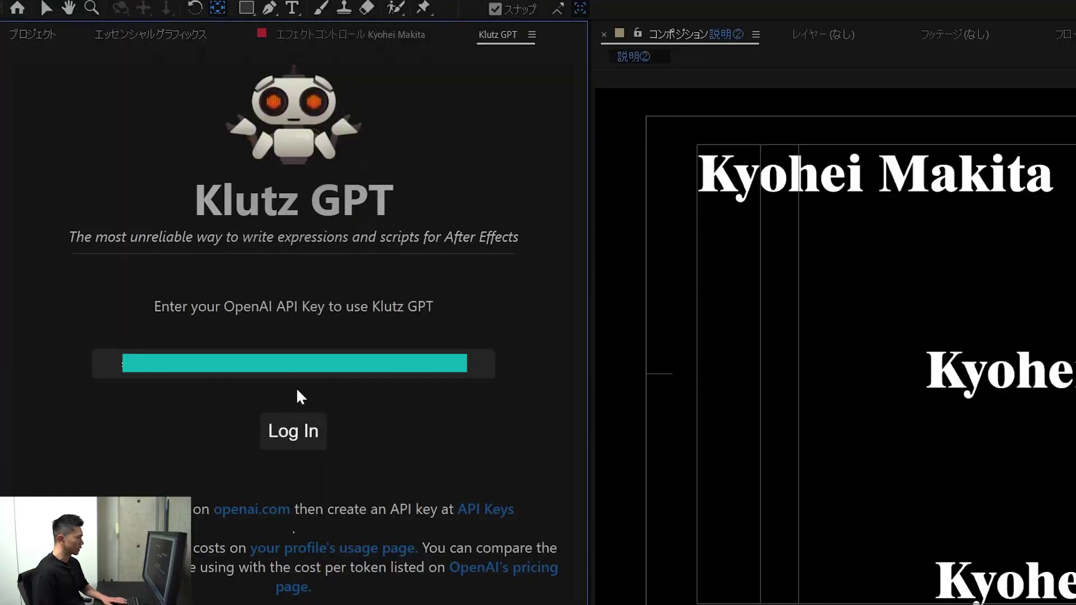
Step: Log in to Klutz GPT with the pasted API key and clear the previous conversation
{"action": "left_click", "coordinate": [299, 430]}
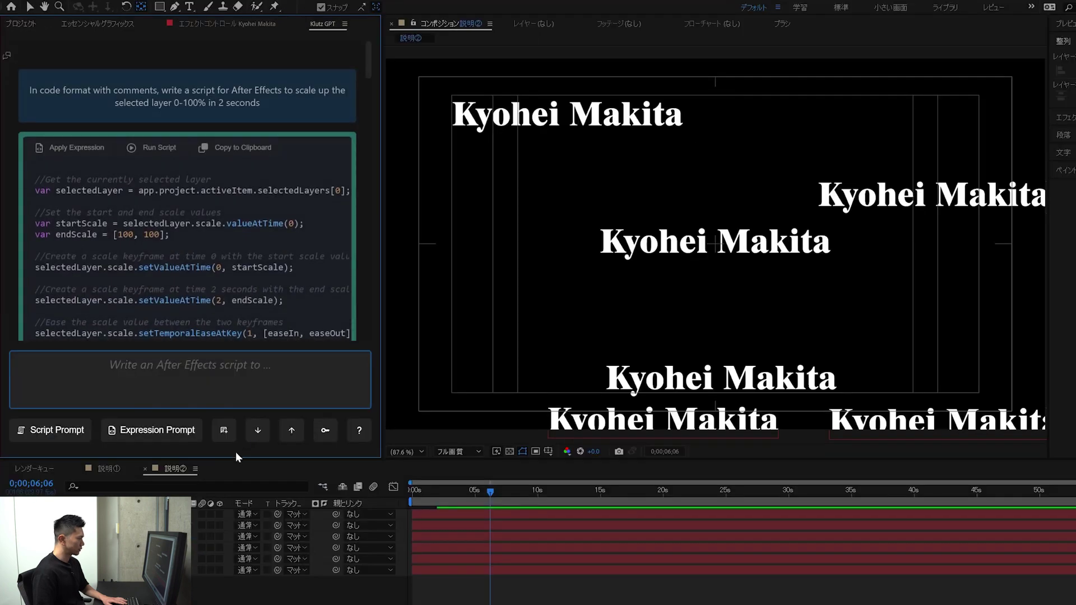
{"action": "scroll", "coordinate": [261, 246], "scroll_direction": "down", "scroll_amount": 5}
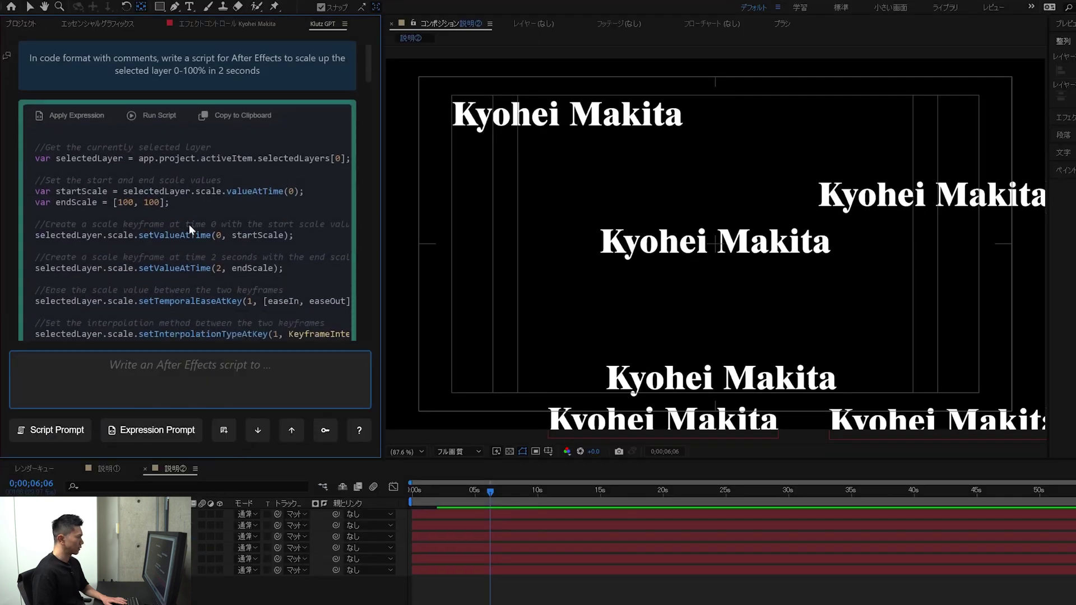
{"action": "left_click", "coordinate": [223, 430]}
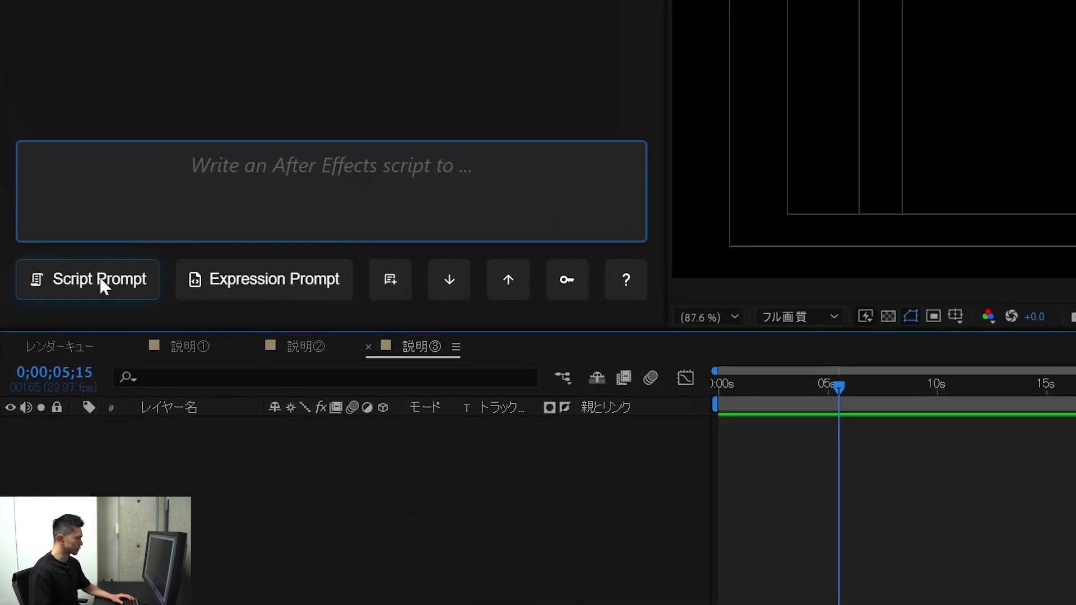
Step: Ask Klutz GPT to create a new text layer named "Kyohei Makita"
{"action": "left_click", "coordinate": [260, 284]}
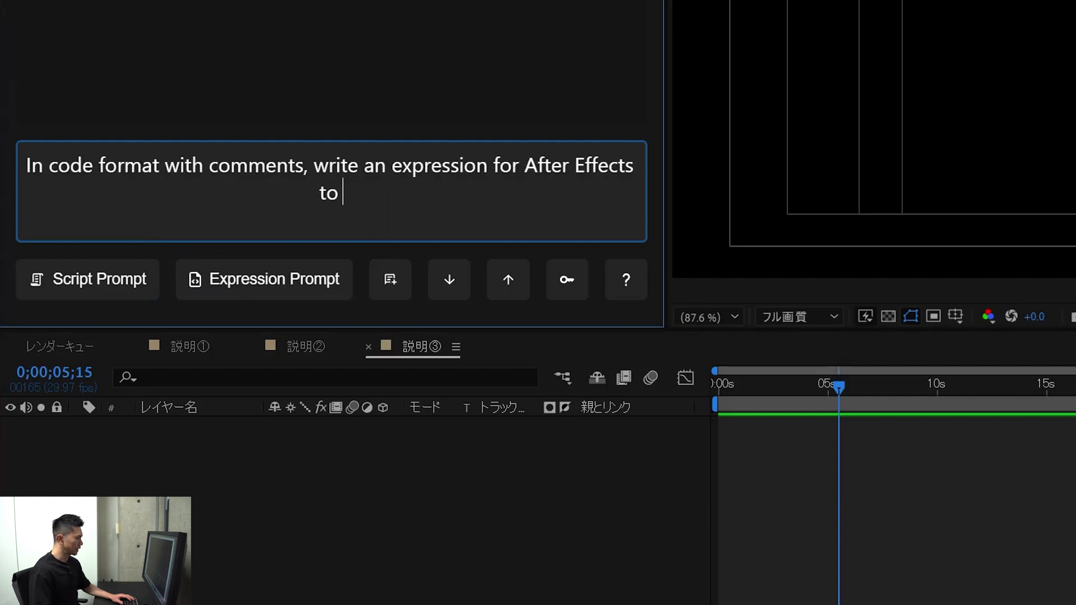
{"action": "left_click_drag", "start_coordinate": [344, 193], "coordinate": [32, 166]}
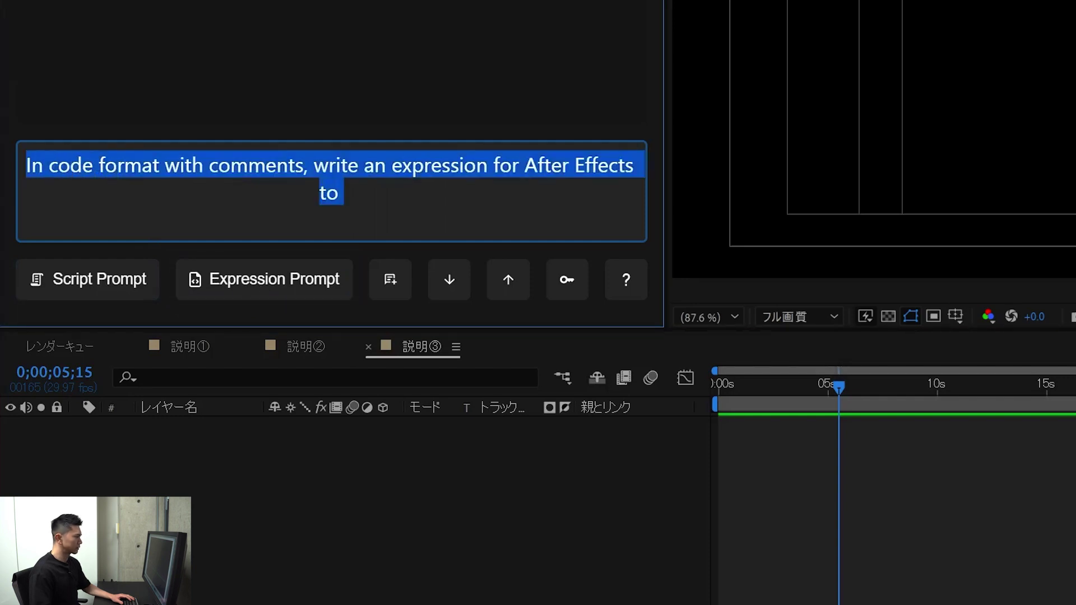
{"action": "left_click", "coordinate": [343, 194]}
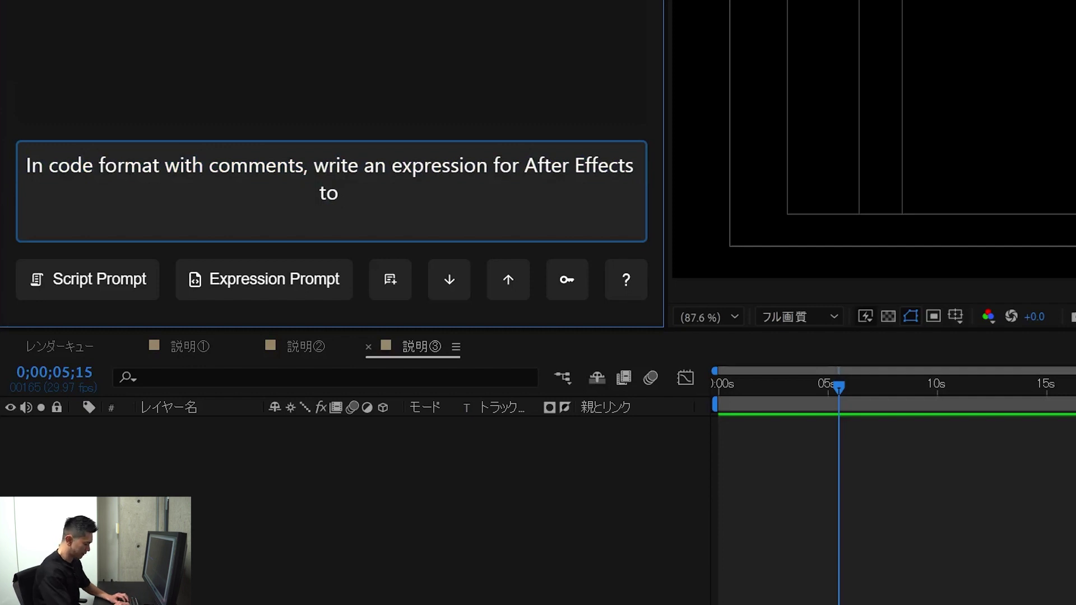
{"action": "type", "text": "create "}
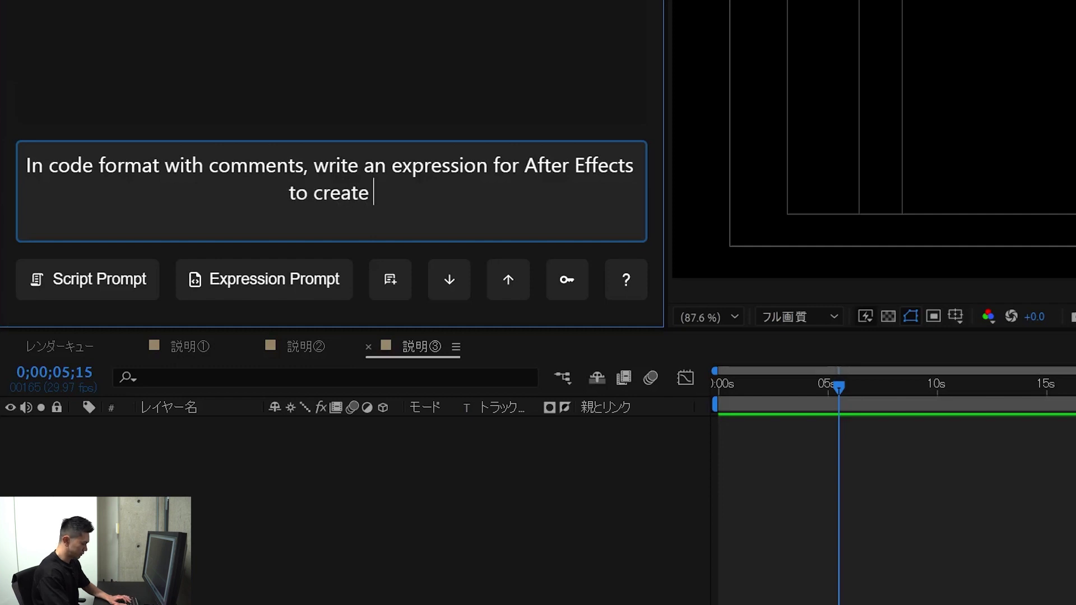
{"action": "type", "text": " new"}
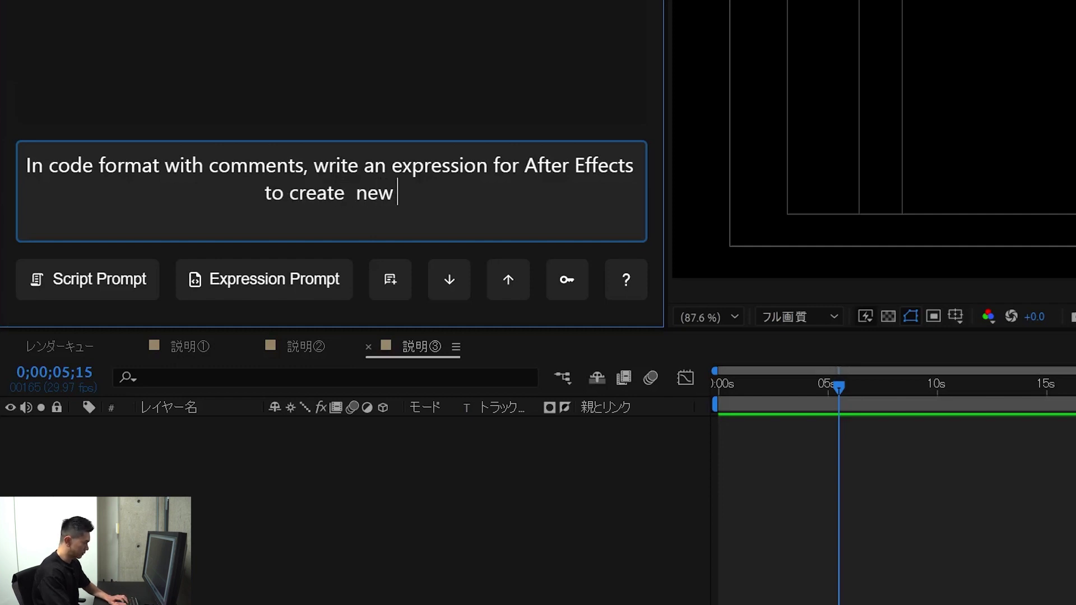
{"action": "type", "text": " te"}
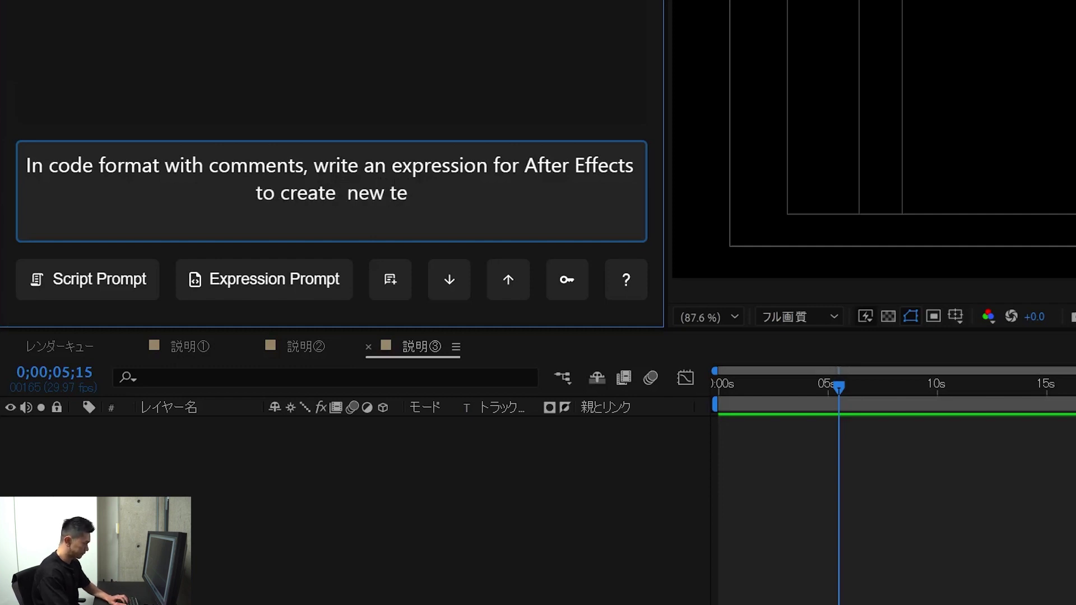
{"action": "type", "text": "xt layer"}
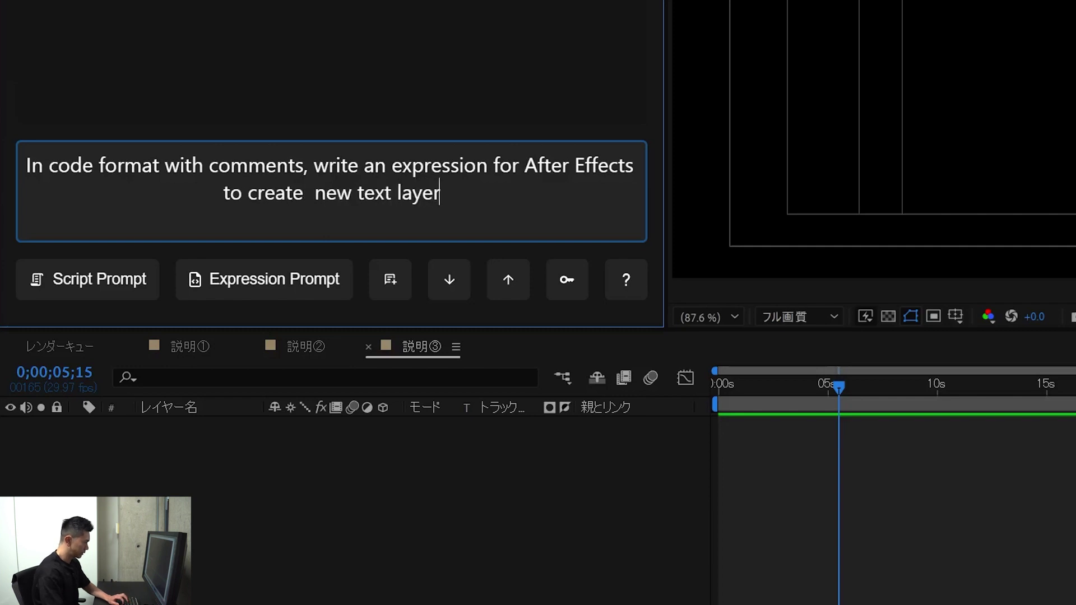
{"action": "type", "text": " \"\""}
{"action": "key", "text": "Left"}
{"action": "type", "text": "Kyohei Makita"}
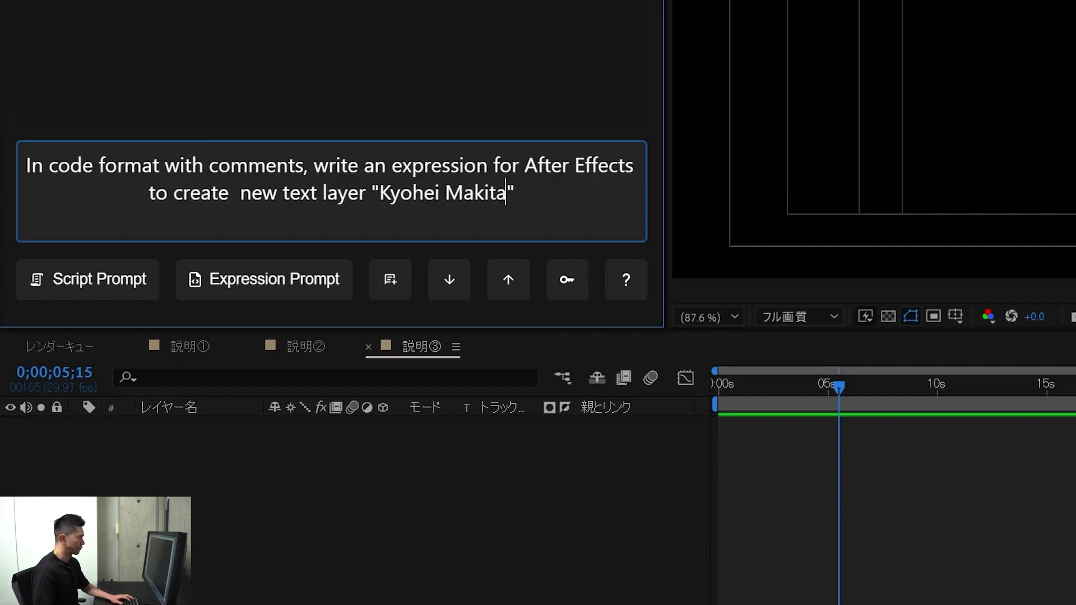
{"action": "key", "text": "Return"}
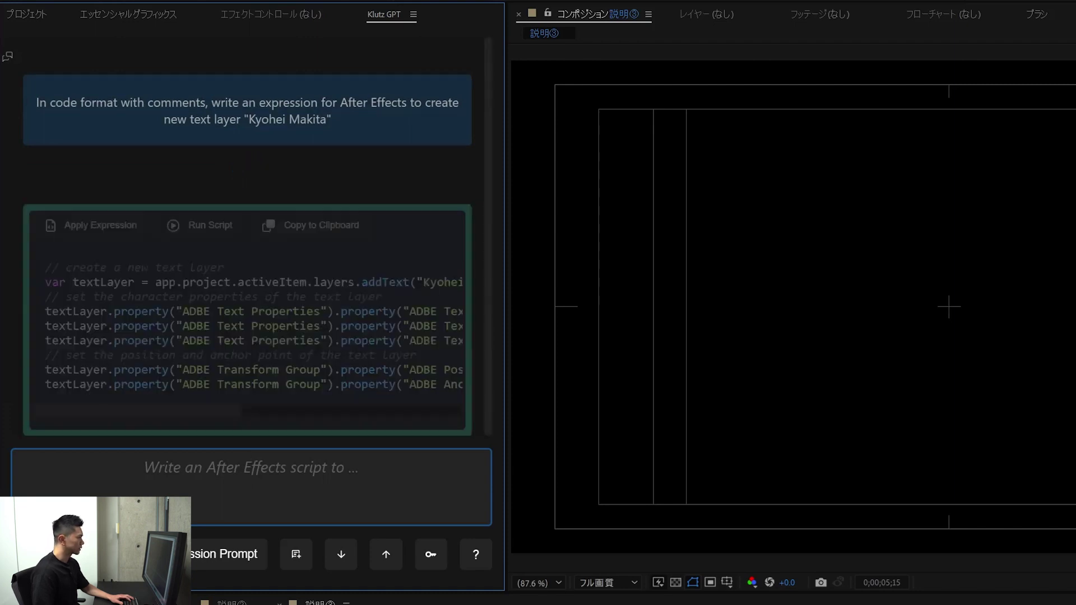
{"action": "left_click", "coordinate": [212, 179]}
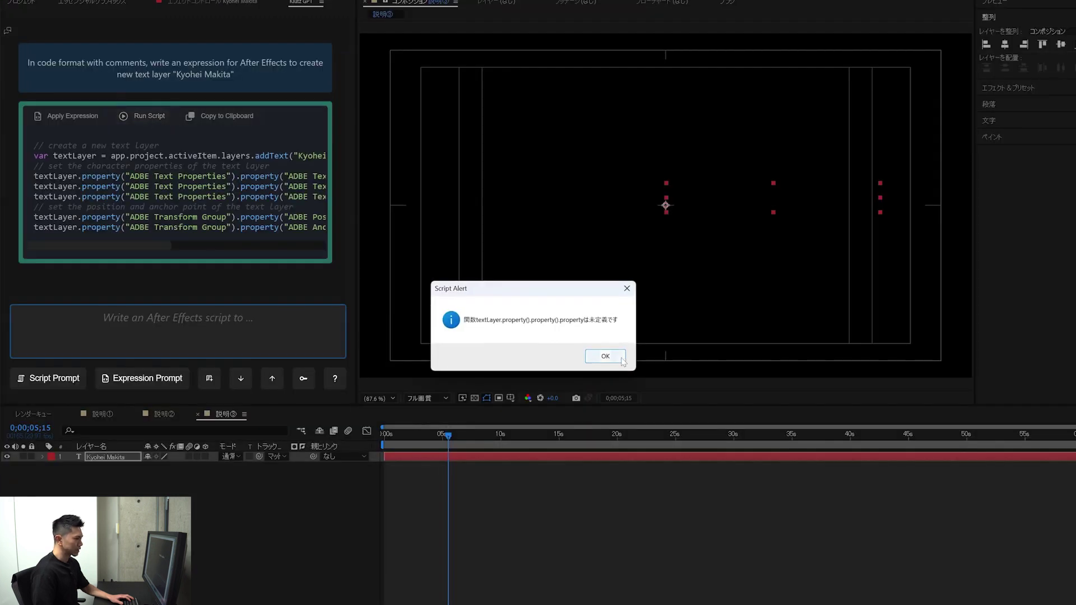
{"action": "left_click", "coordinate": [605, 357]}
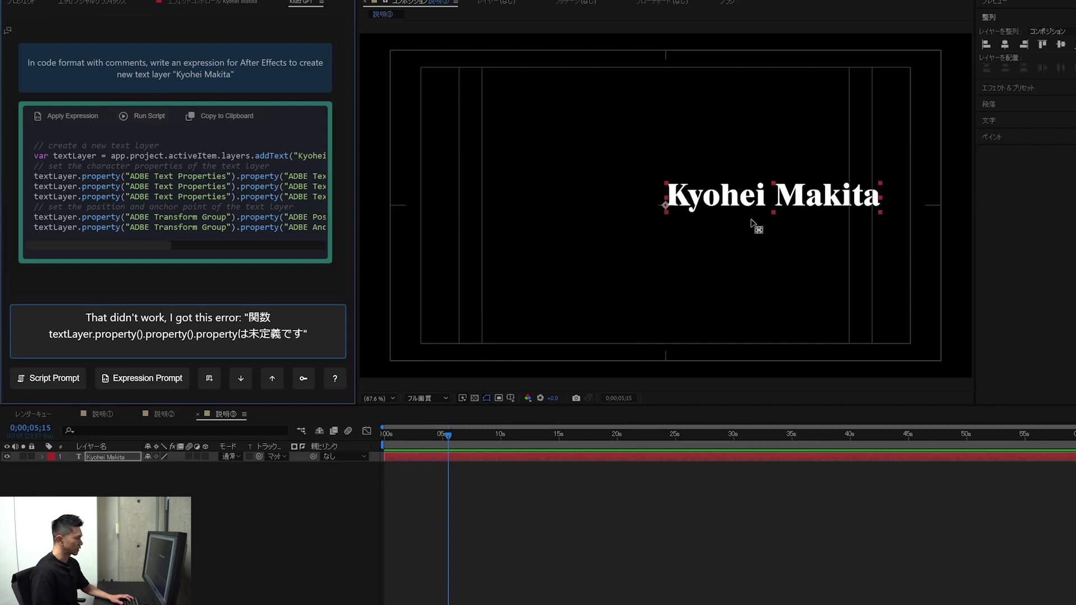
{"action": "key", "text": "ctrl+shift+Left"}
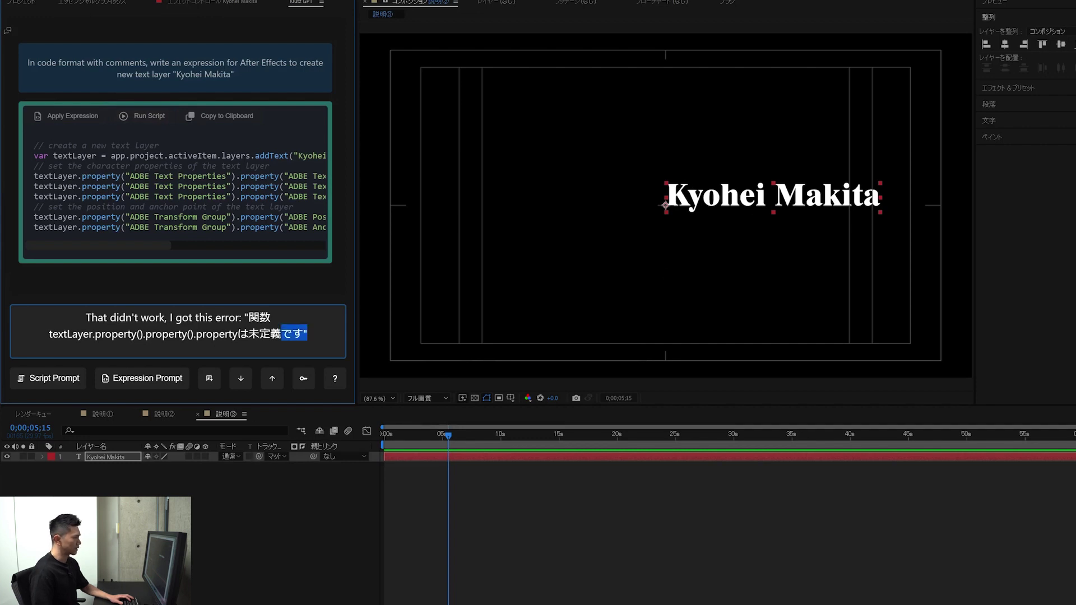
{"action": "key", "text": "ctrl+shift+Left"}
{"action": "key", "text": "ctrl+shift+Left"}
{"action": "key", "text": "ctrl+shift+Left"}
{"action": "key", "text": "ctrl+shift+Left"}
{"action": "key", "text": "ctrl+shift+Left"}
{"action": "key", "text": "shift+Up"}
{"action": "key", "text": "shift+Home"}
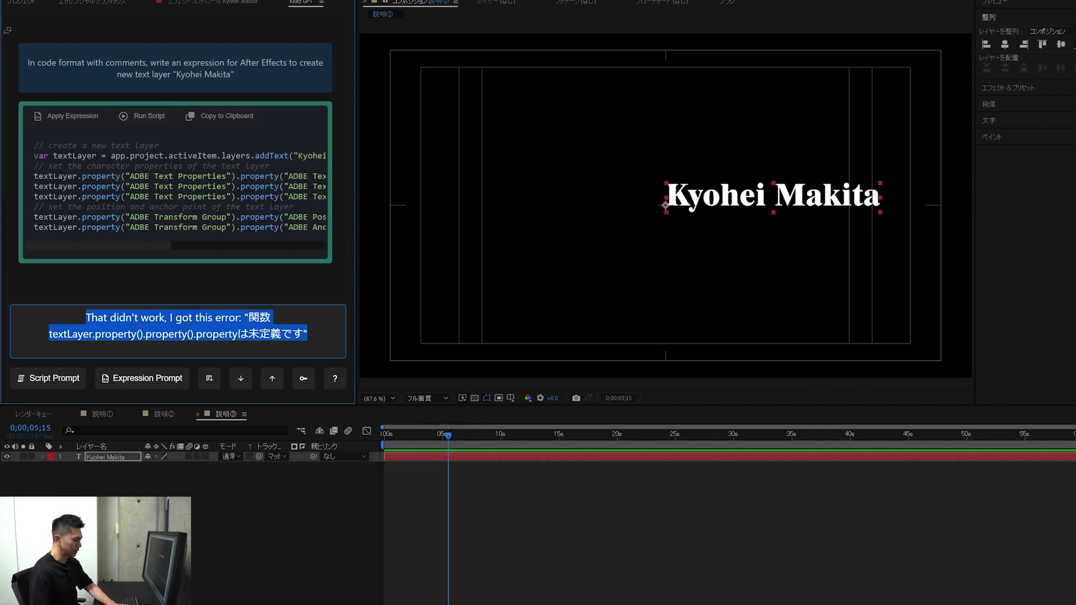
{"action": "left_click", "coordinate": [517, 547]}
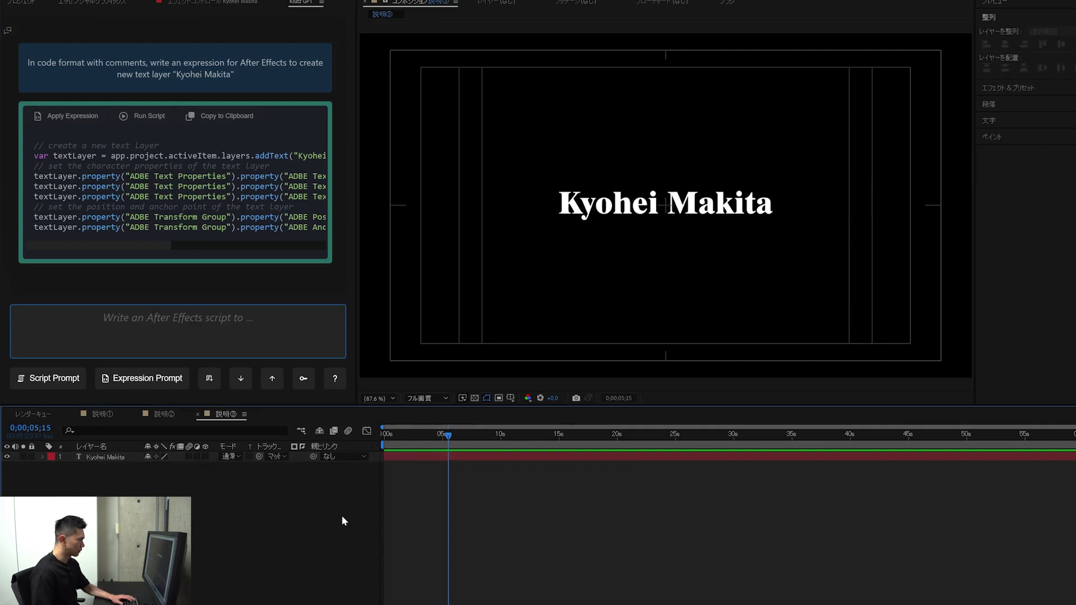
{"action": "left_click", "coordinate": [129, 459]}
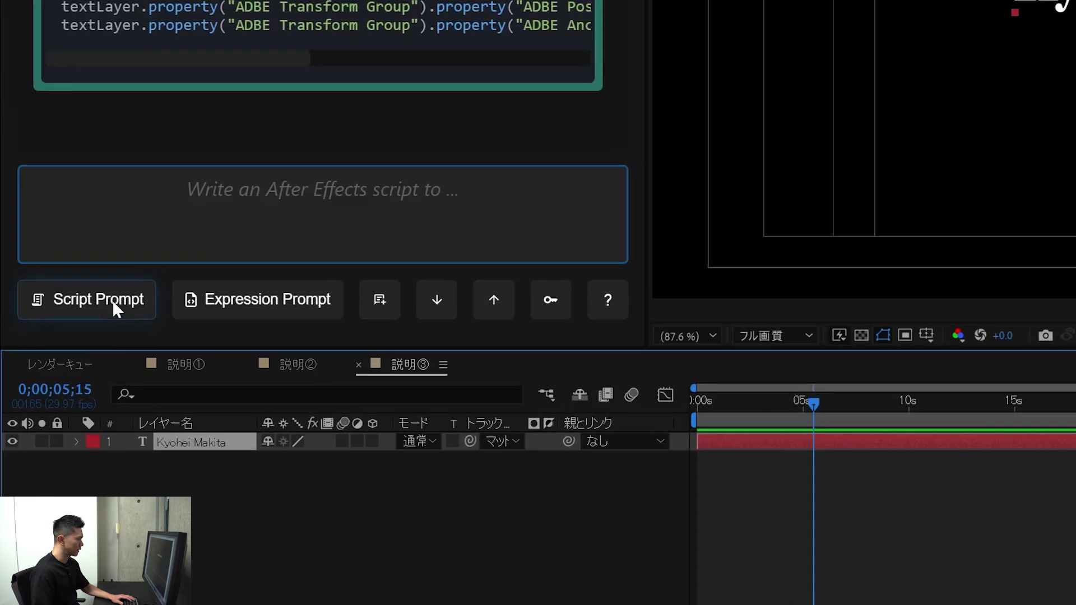
{"action": "left_click", "coordinate": [112, 301]}
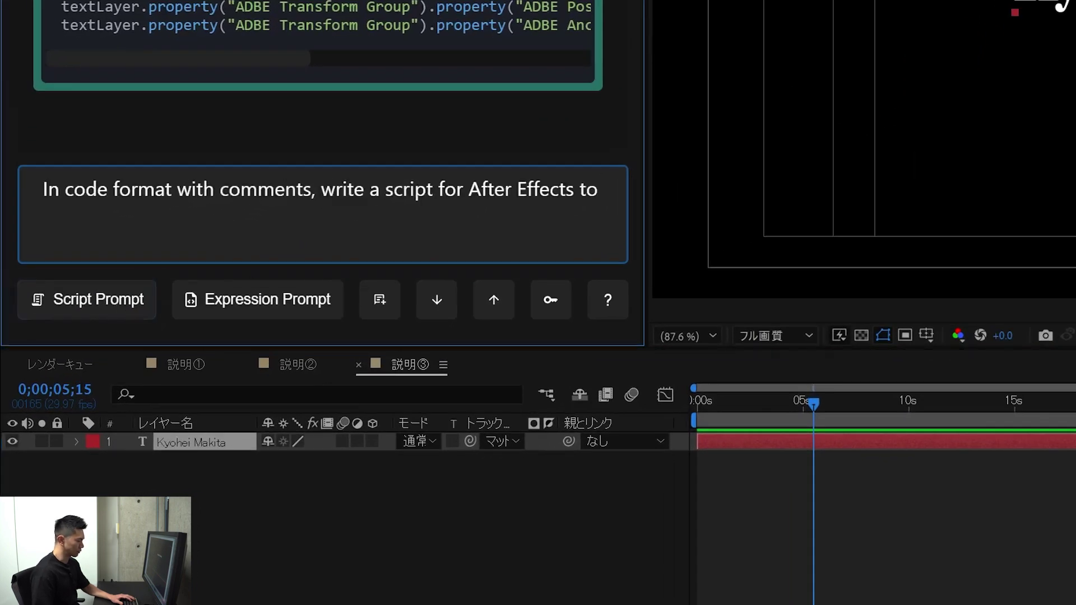
Step: Request a script scaling the selected layer from 0 to 100% over 2 seconds
{"action": "type", "text": "scale u"}
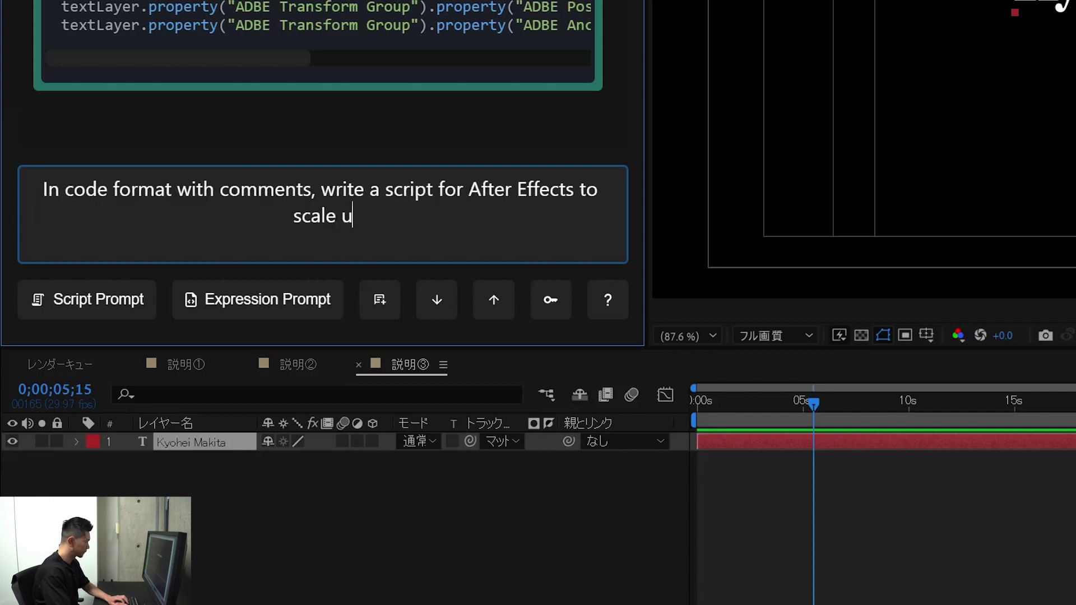
{"action": "type", "text": "p the selected layer "}
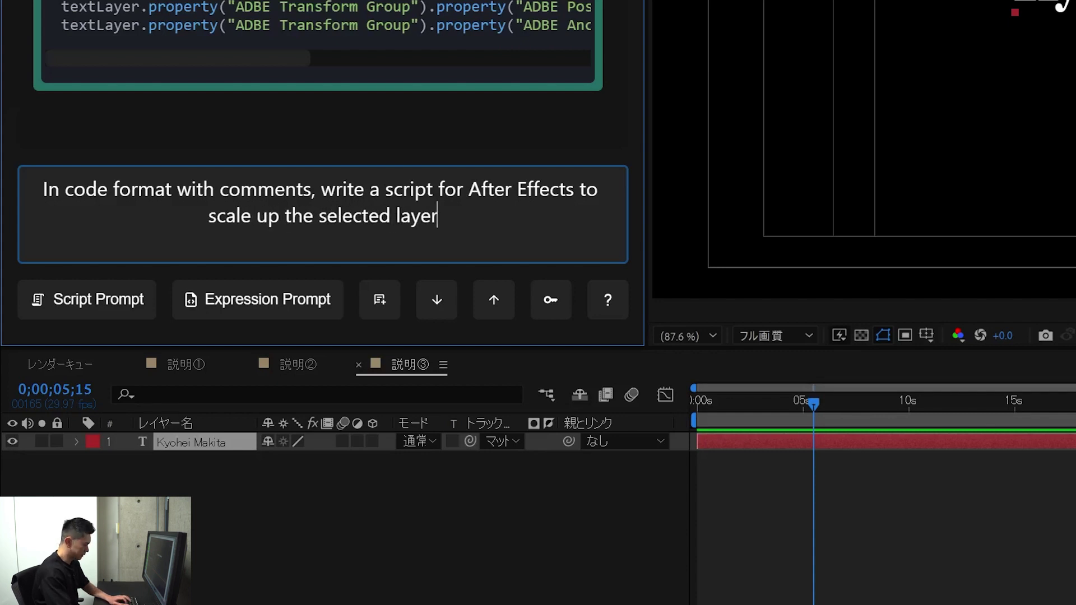
{"action": "type", "text": "0-100% in 2 seconds"}
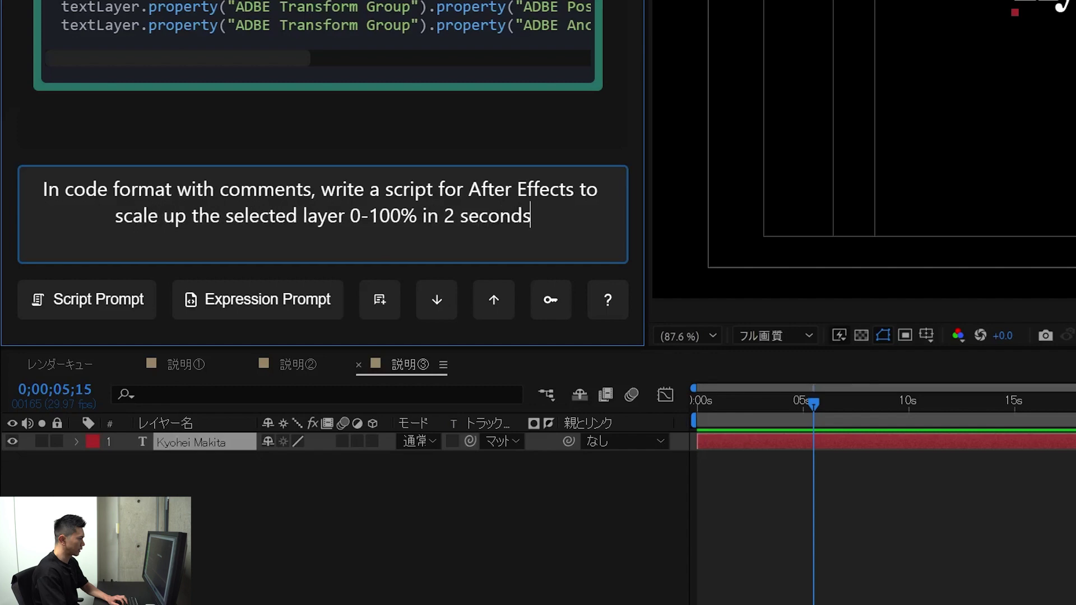
{"action": "key", "text": "Return"}
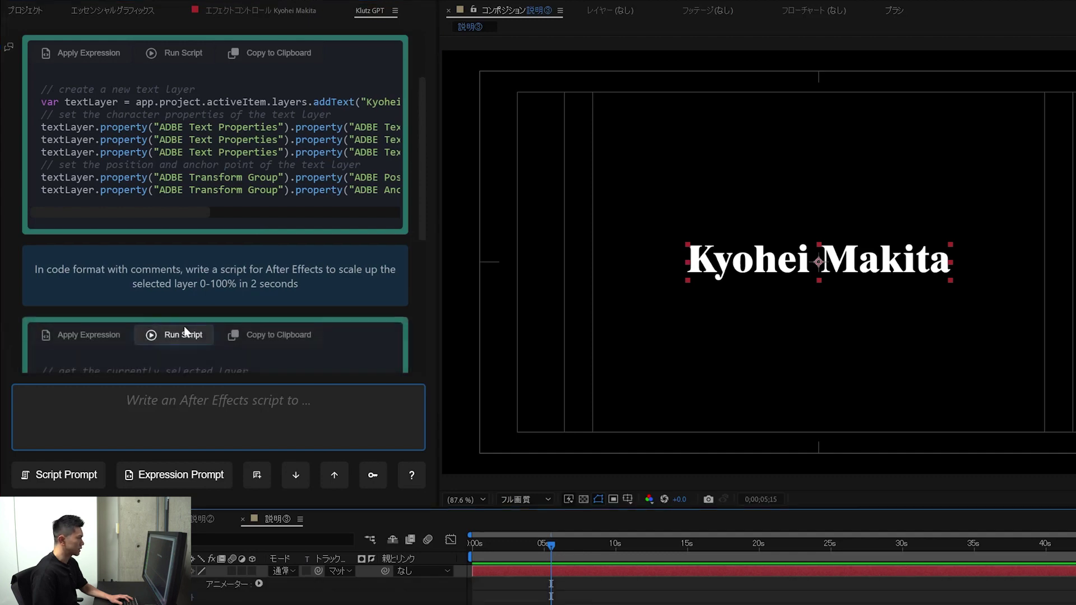
{"action": "left_click", "coordinate": [184, 331]}
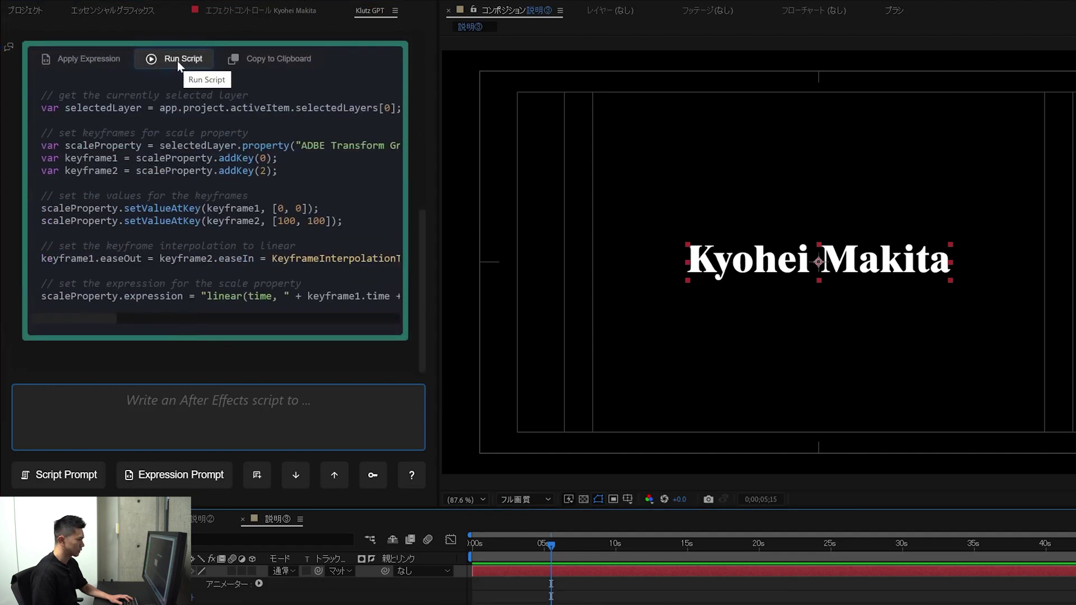
{"action": "left_click", "coordinate": [178, 62]}
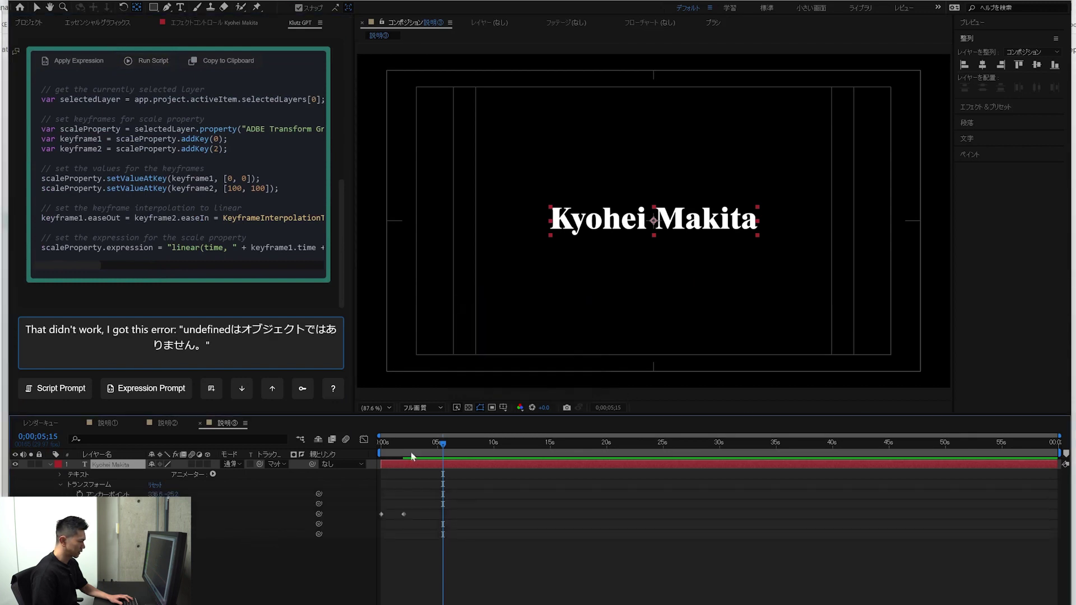
{"action": "mouse_move", "coordinate": [419, 453]}
{"action": "left_mouse_down"}
{"action": "mouse_move", "coordinate": [383, 457]}
{"action": "mouse_move", "coordinate": [413, 453]}
{"action": "left_mouse_up"}
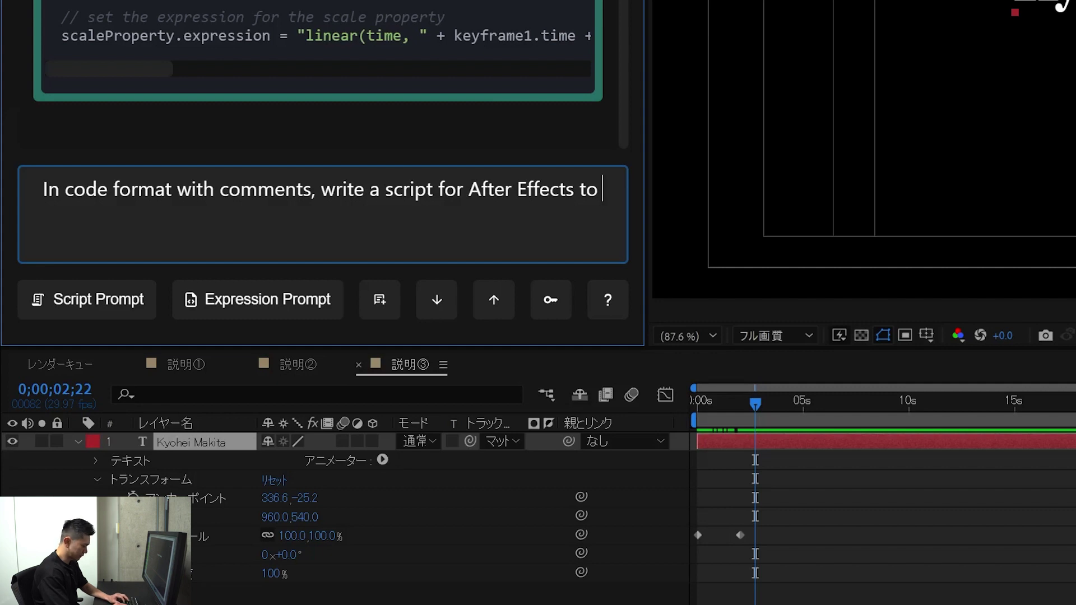
Step: Ask Klutz GPT to 'copy the selected layer 5 times and place it randomly in the frame'
{"action": "type", "text": "cop"}
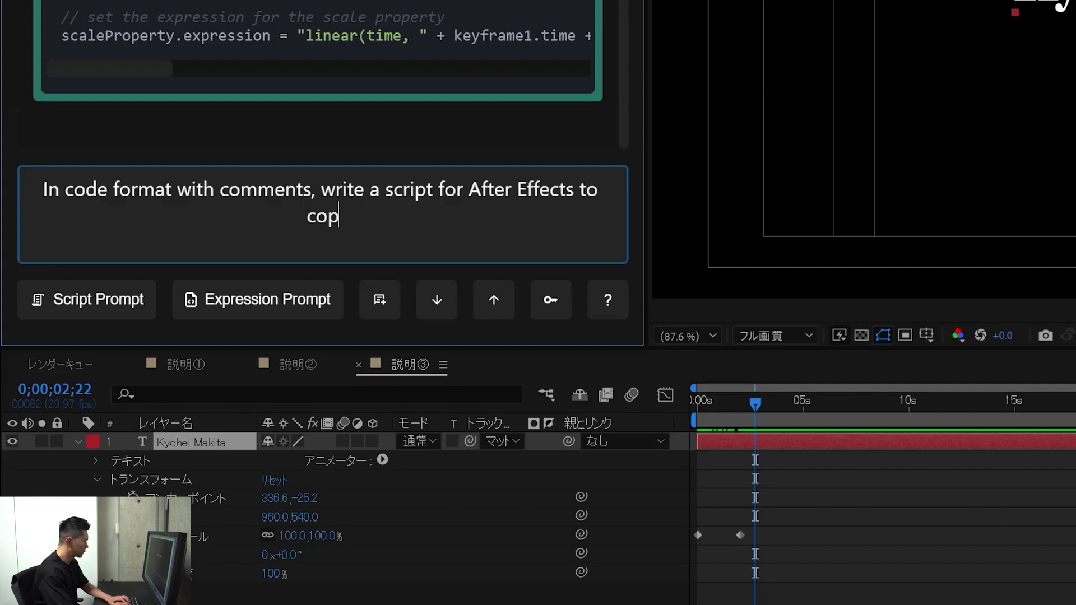
{"action": "type", "text": "y the se"}
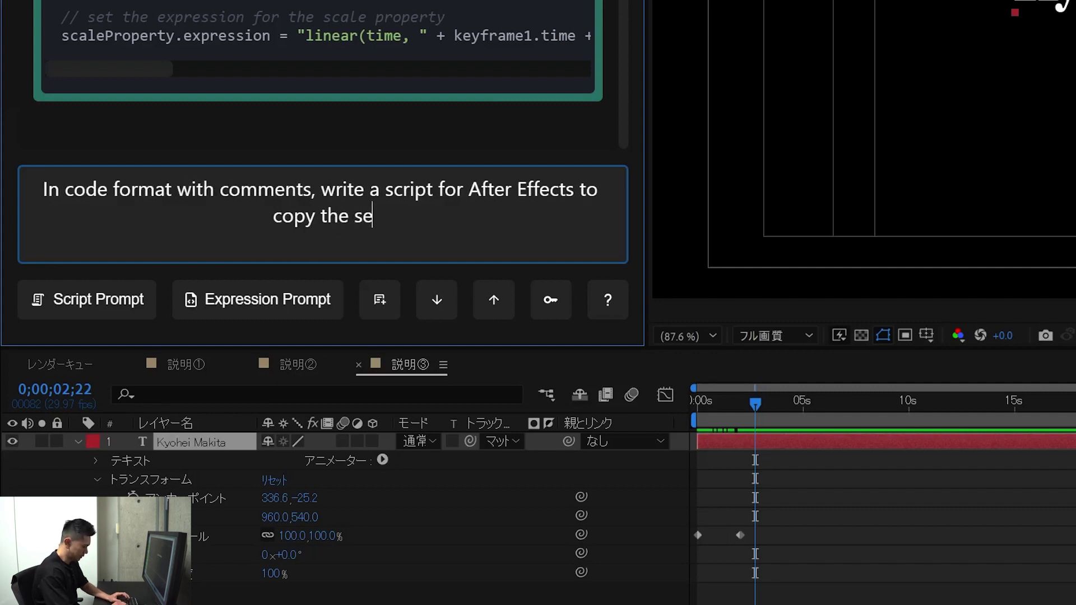
{"action": "type", "text": "lected layue"}
{"action": "key", "text": "BackSpace"}
{"action": "key", "text": "BackSpace"}
{"action": "type", "text": "er 5"}
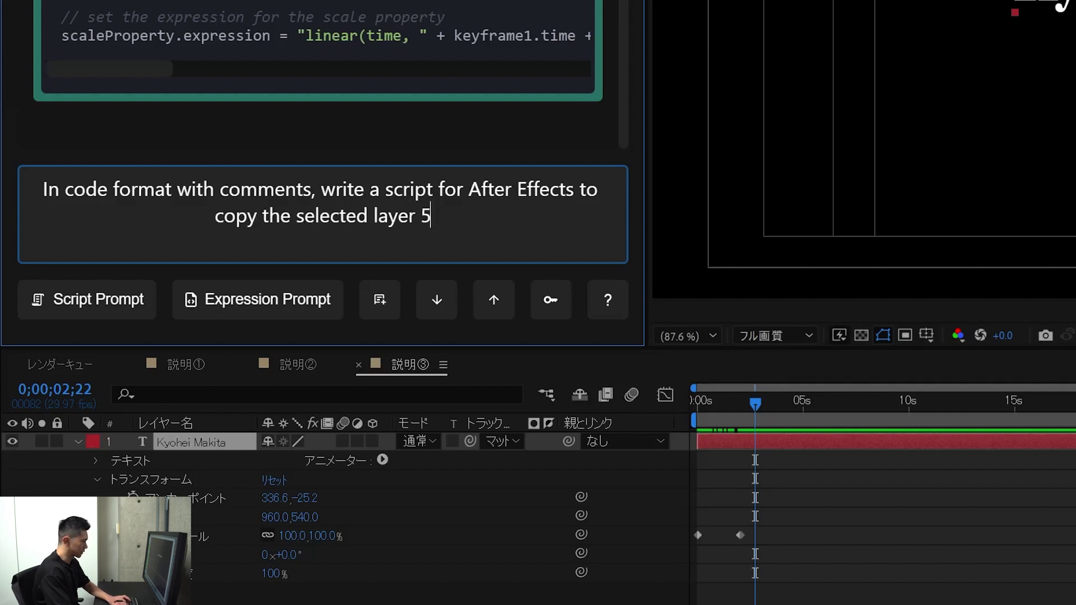
{"action": "type", "text": "times"}
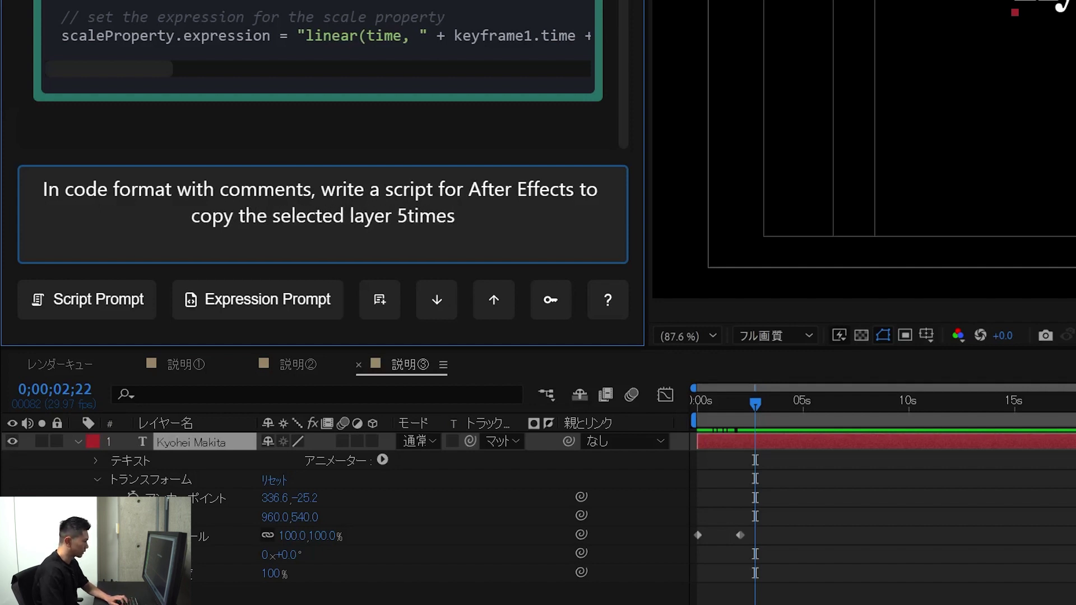
{"action": "left_click", "coordinate": [407, 216]}
{"action": "key", "text": "End"}
{"action": "type", "text": "and "}
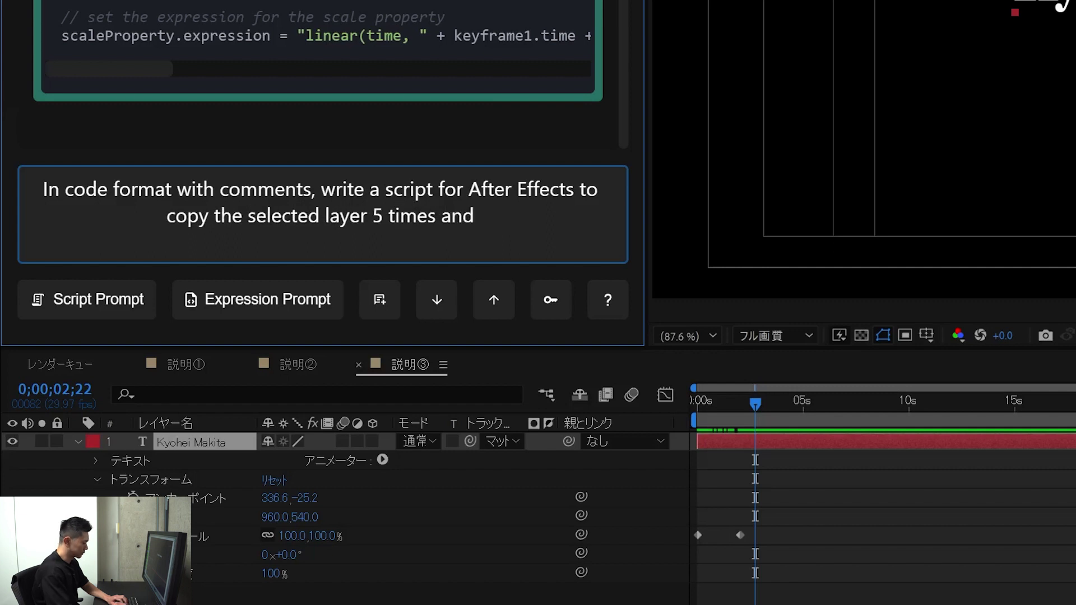
{"action": "type", "text": "place it rando"}
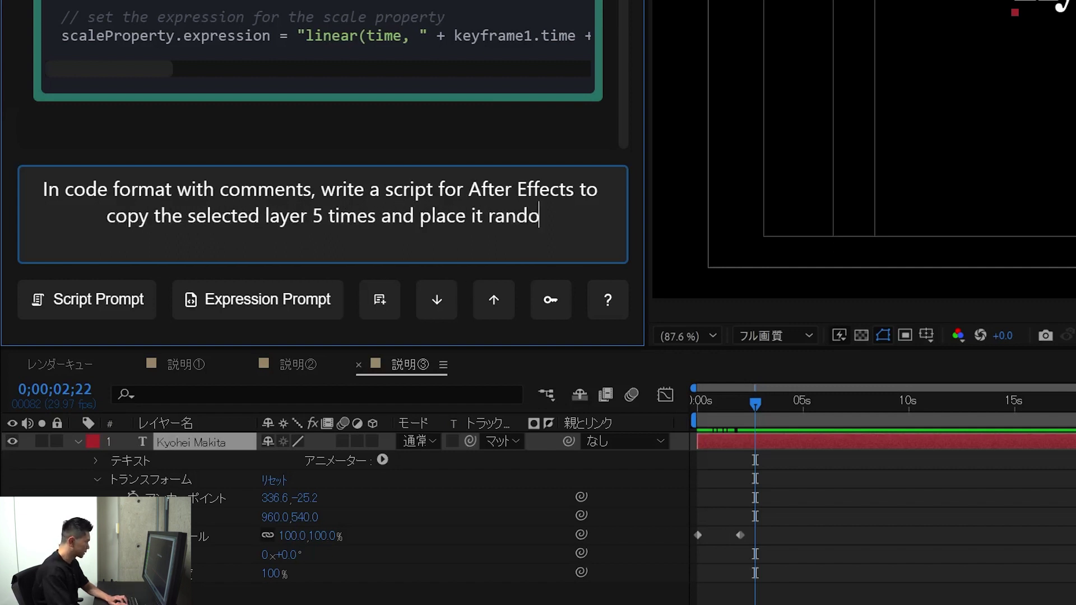
{"action": "type", "text": "mly in the frame"}
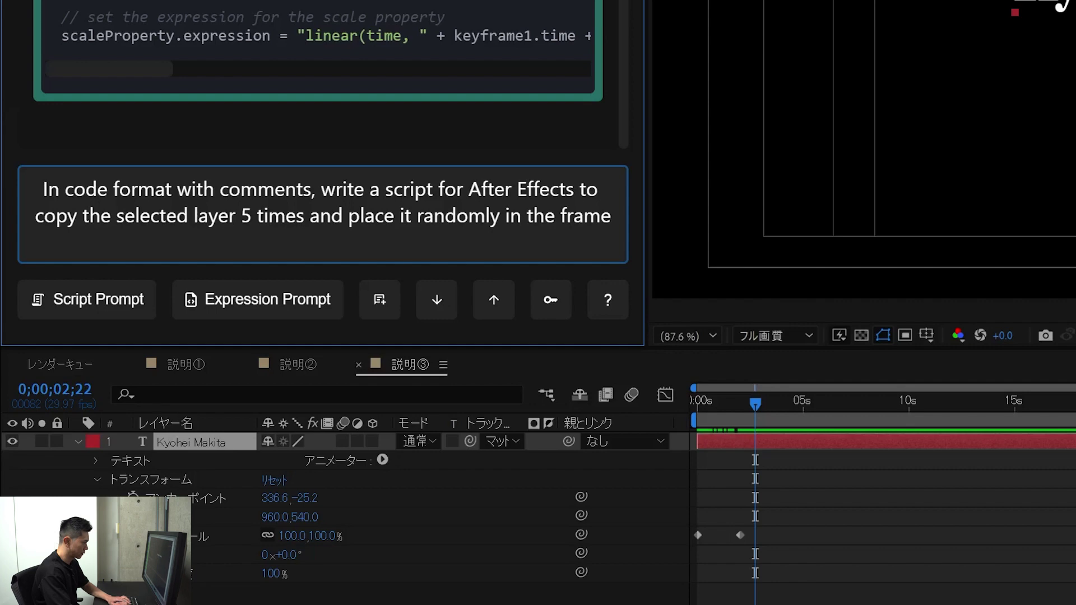
{"action": "key", "text": "Return"}
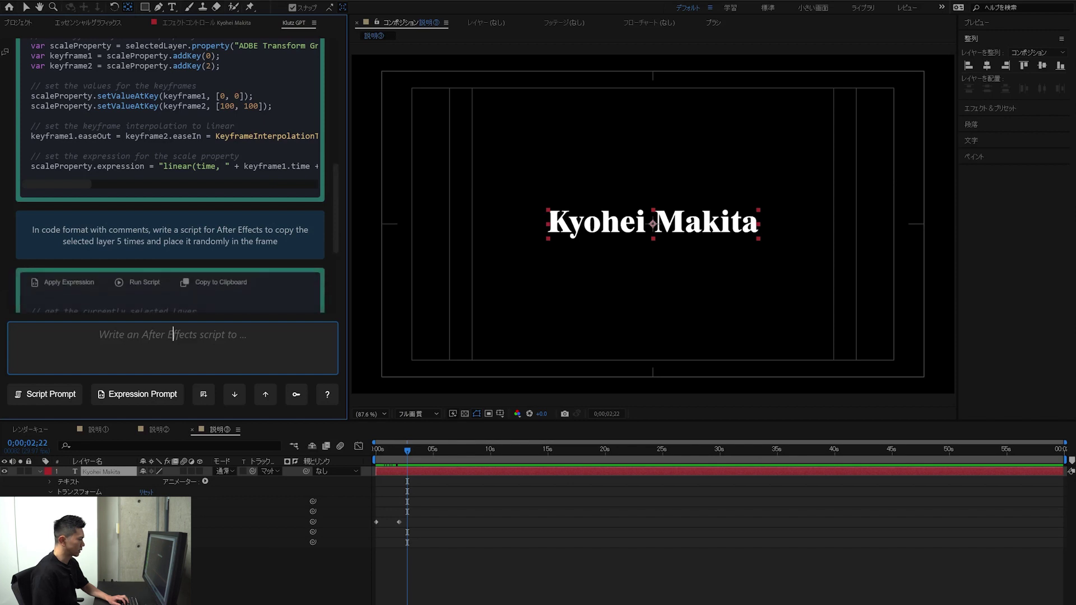
{"action": "left_click", "coordinate": [139, 101]}
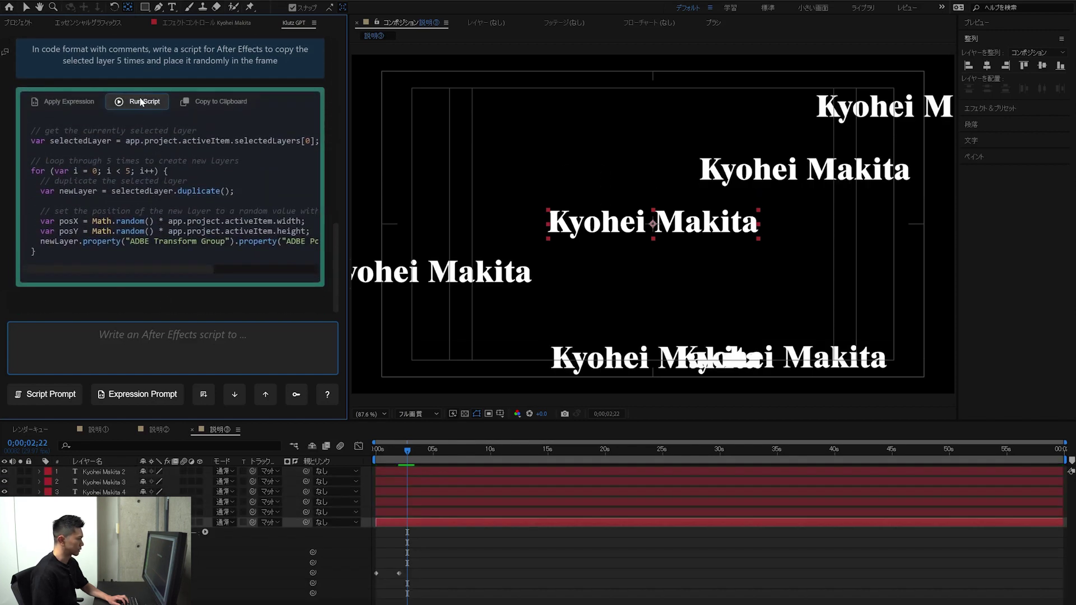
{"action": "mouse_move", "coordinate": [401, 455]}
{"action": "left_mouse_down"}
{"action": "mouse_move", "coordinate": [362, 453]}
{"action": "mouse_move", "coordinate": [402, 453]}
{"action": "left_mouse_up"}
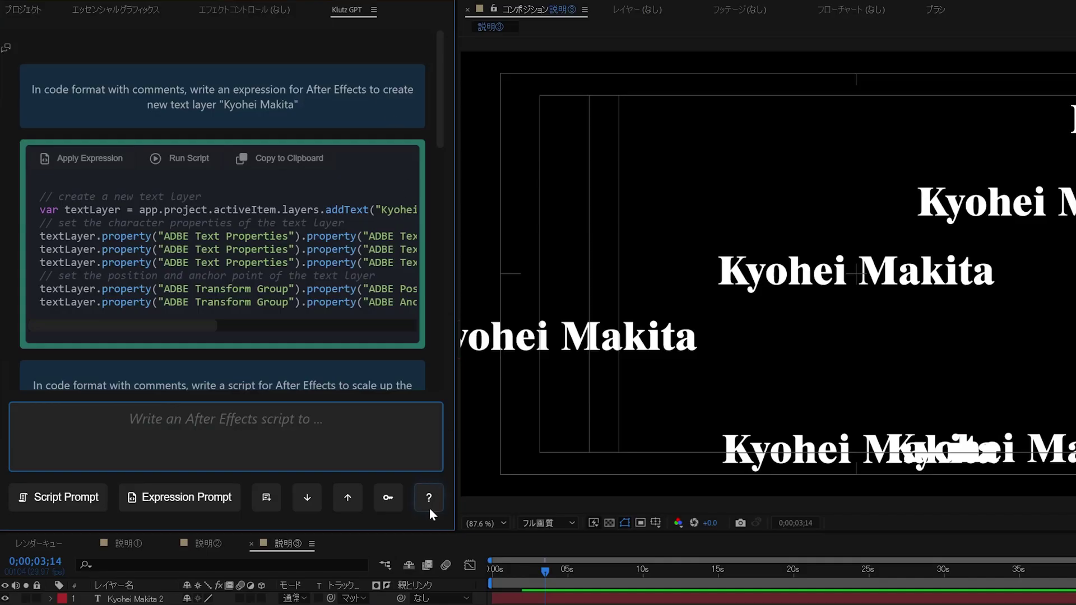
{"action": "left_click", "coordinate": [430, 507]}
Step: Go to the Building Adobe Scripts blog and follow its link to the After Effects Scripting community forum
{"action": "scroll", "coordinate": [230, 281], "scroll_direction": "down", "scroll_amount": 5}
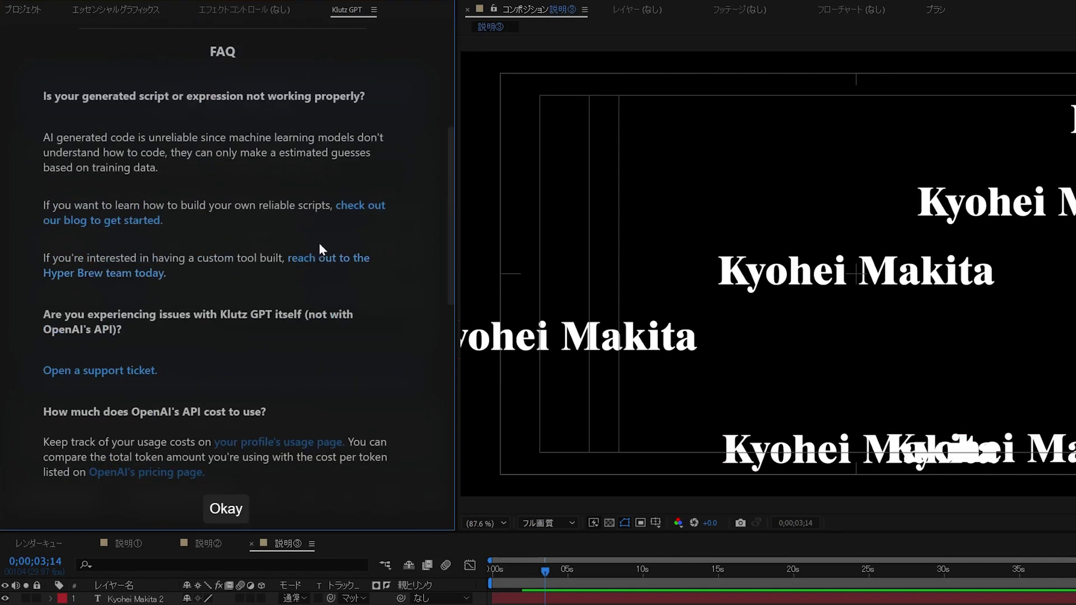
{"action": "left_click", "coordinate": [356, 218]}
{"action": "scroll", "coordinate": [806, 343], "scroll_direction": "down", "scroll_amount": 8}
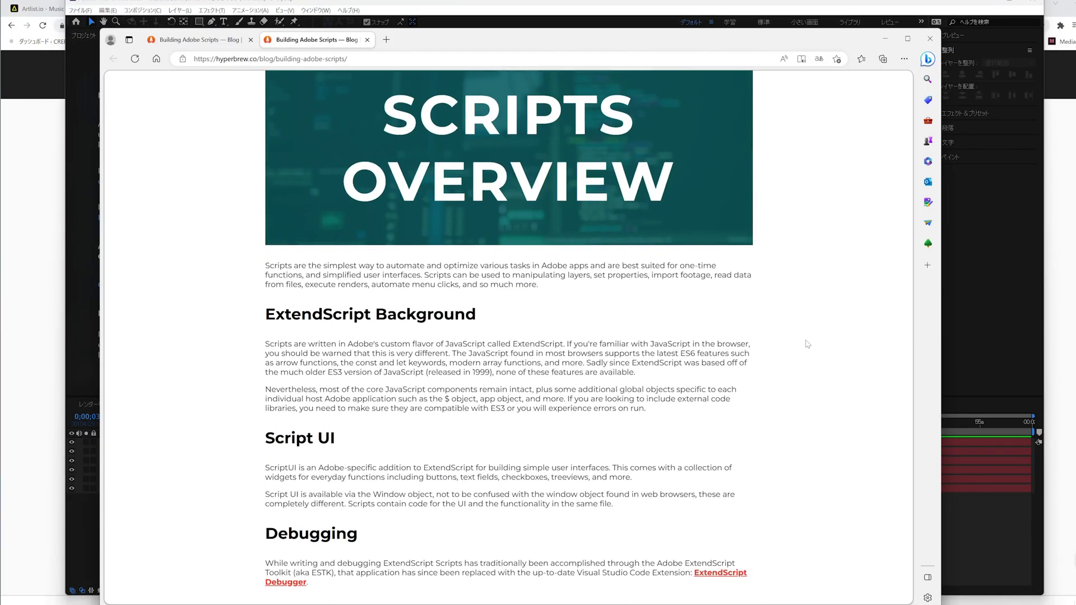
{"action": "scroll", "coordinate": [806, 344], "scroll_direction": "down", "scroll_amount": 2}
{"action": "scroll", "coordinate": [808, 344], "scroll_direction": "down", "scroll_amount": 3}
{"action": "scroll", "coordinate": [807, 344], "scroll_direction": "down", "scroll_amount": 4}
{"action": "scroll", "coordinate": [807, 345], "scroll_direction": "down", "scroll_amount": 7}
{"action": "scroll", "coordinate": [807, 346], "scroll_direction": "down", "scroll_amount": 5}
{"action": "scroll", "coordinate": [807, 348], "scroll_direction": "down", "scroll_amount": 5}
{"action": "scroll", "coordinate": [807, 348], "scroll_direction": "down", "scroll_amount": 5}
{"action": "scroll", "coordinate": [807, 348], "scroll_direction": "down", "scroll_amount": 5}
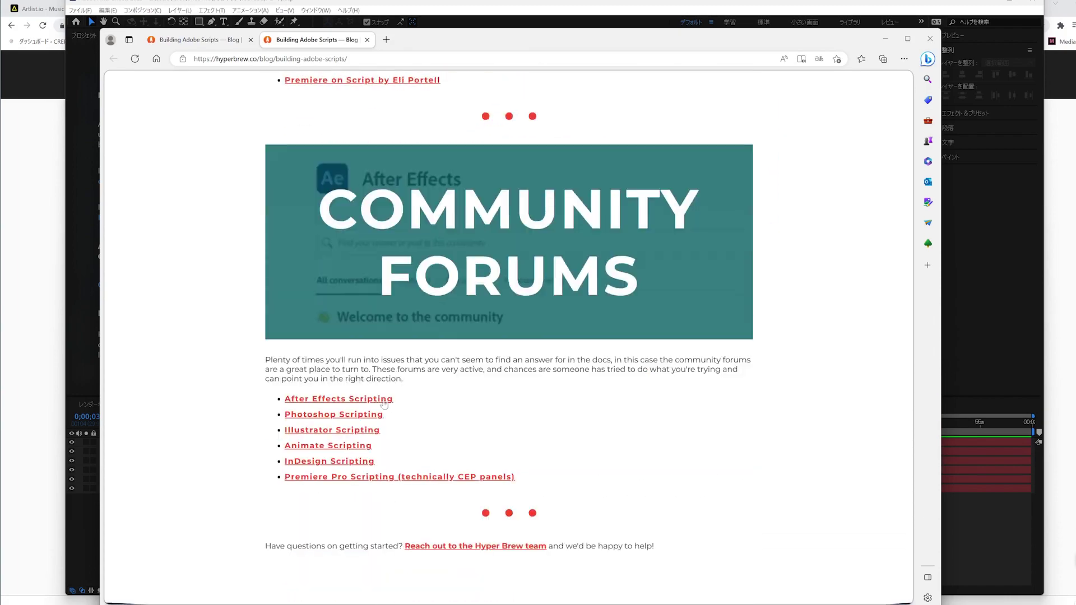
{"action": "left_click", "coordinate": [337, 327]}
Step: Scroll through the After Effects Scripting forum's topic list and back to the top
{"action": "scroll", "coordinate": [153, 225], "scroll_direction": "down", "scroll_amount": 4}
{"action": "scroll", "coordinate": [153, 225], "scroll_direction": "down", "scroll_amount": 5}
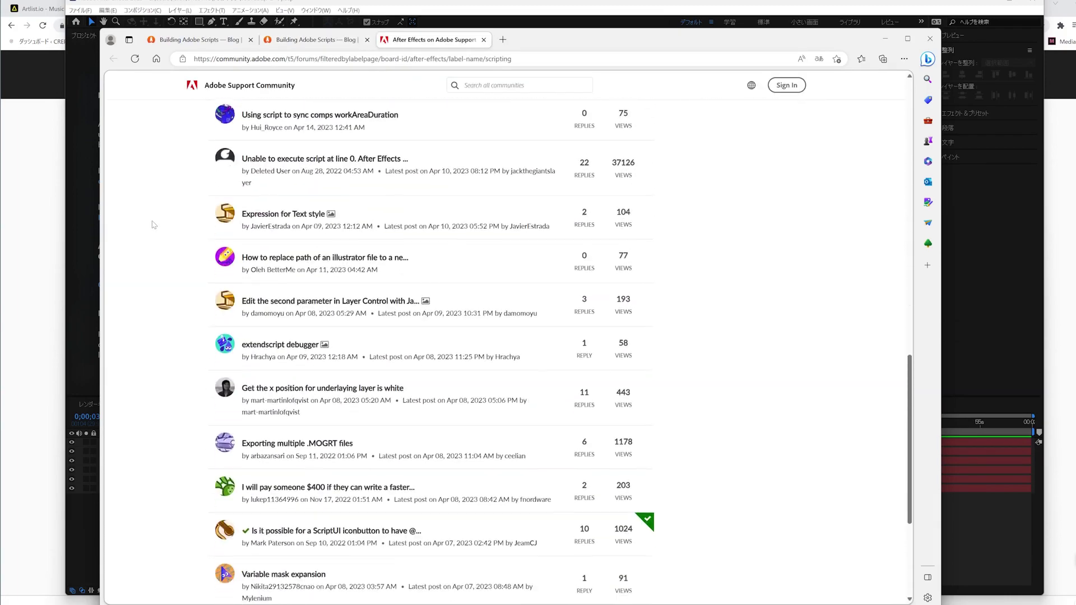
{"action": "scroll", "coordinate": [153, 225], "scroll_direction": "down", "scroll_amount": 4}
{"action": "scroll", "coordinate": [162, 337], "scroll_direction": "up", "scroll_amount": 5}
{"action": "scroll", "coordinate": [161, 339], "scroll_direction": "up", "scroll_amount": 5}
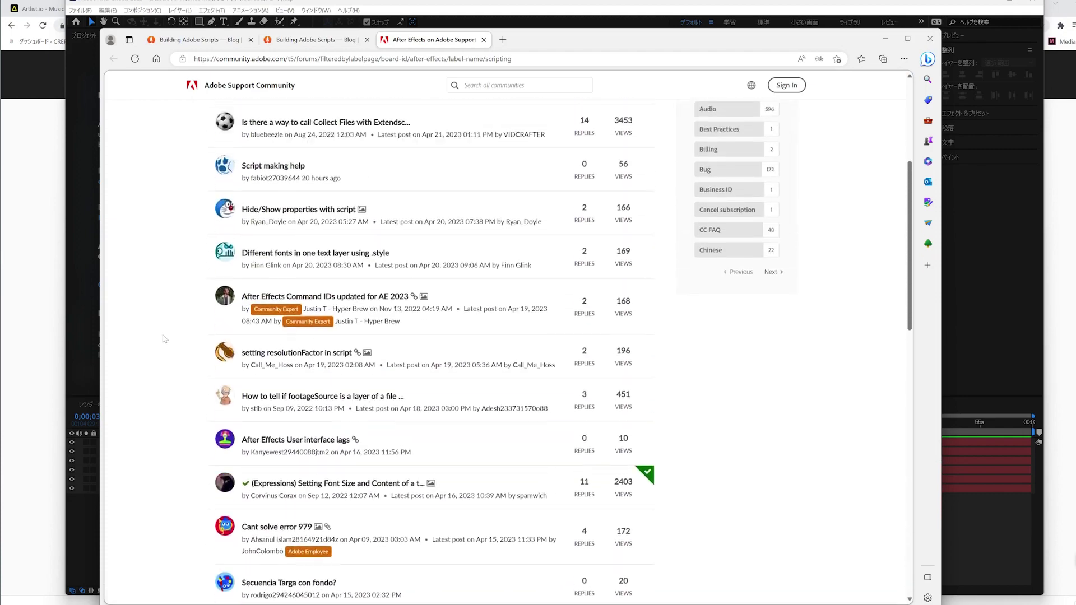
{"action": "scroll", "coordinate": [161, 339], "scroll_direction": "up", "scroll_amount": 4}
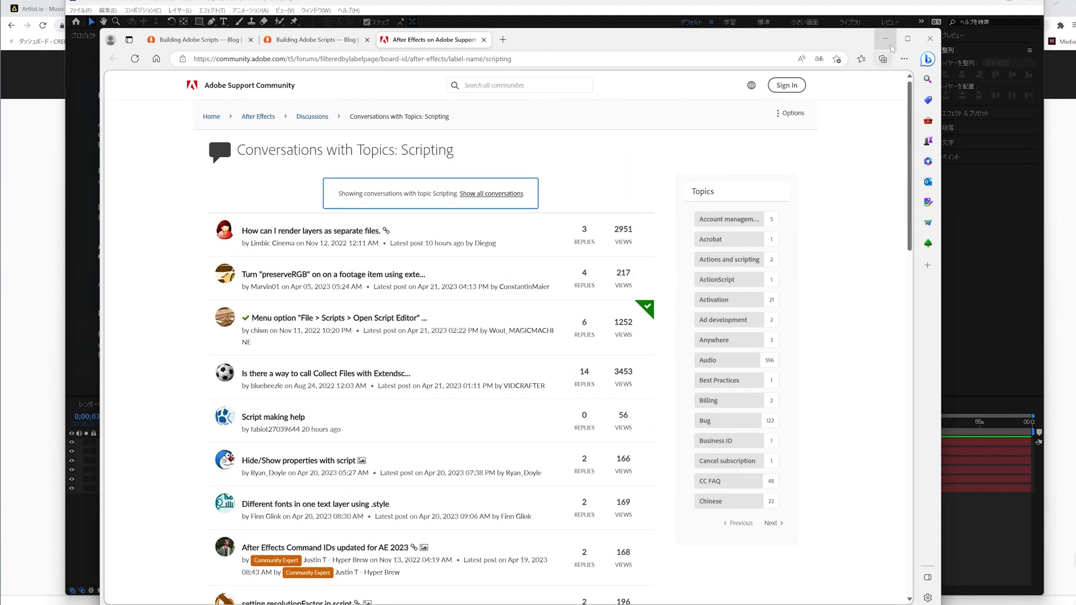